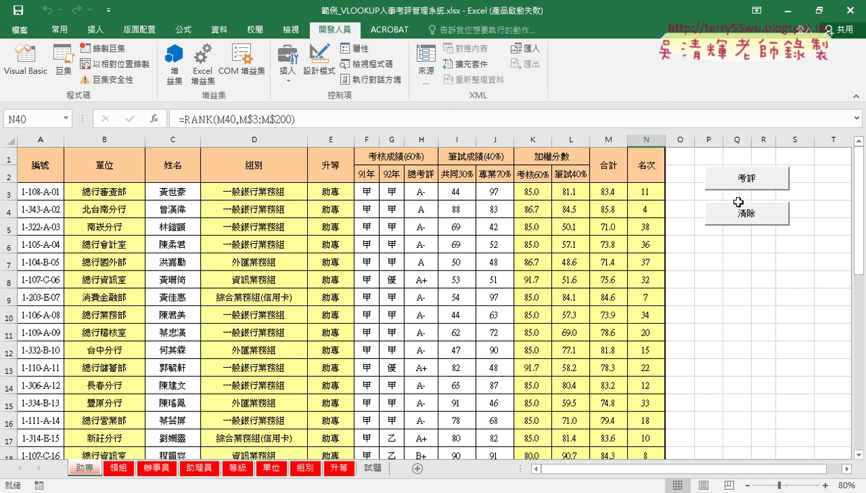
Check which macro the 考評 button runs without changing it, then run the 清除 macro
right_click(740, 187)
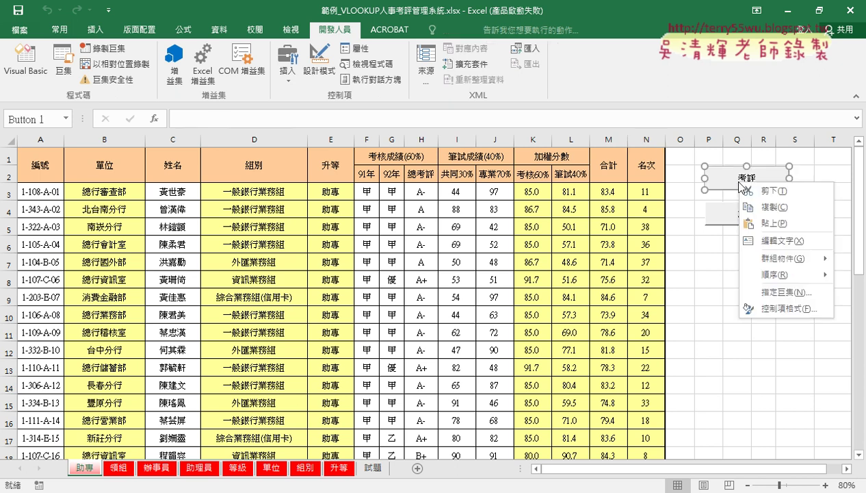
left_click(772, 291)
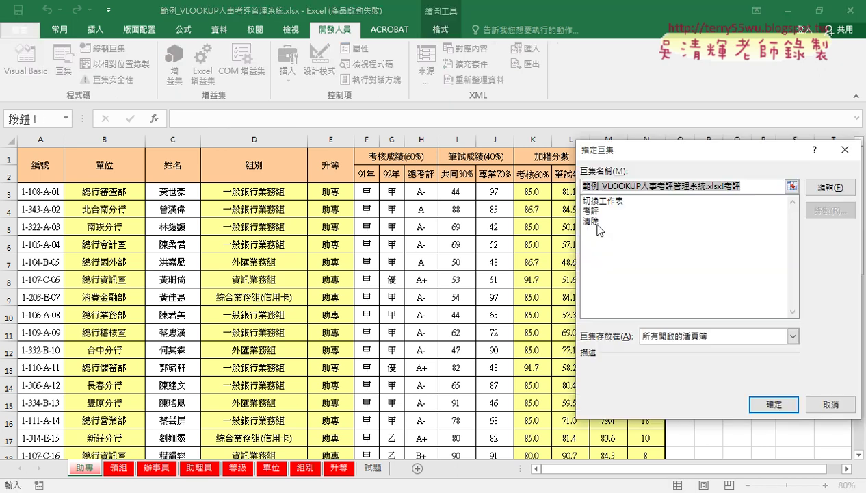
left_click(831, 403)
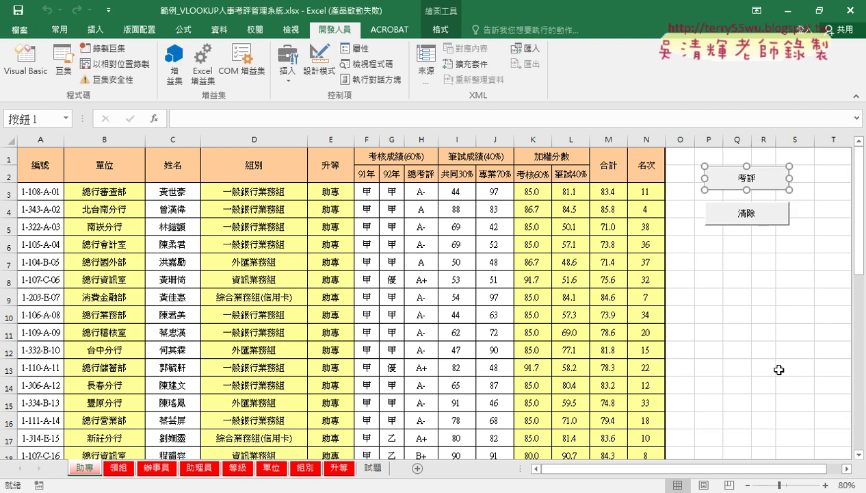
left_click(765, 350)
left_click(750, 221)
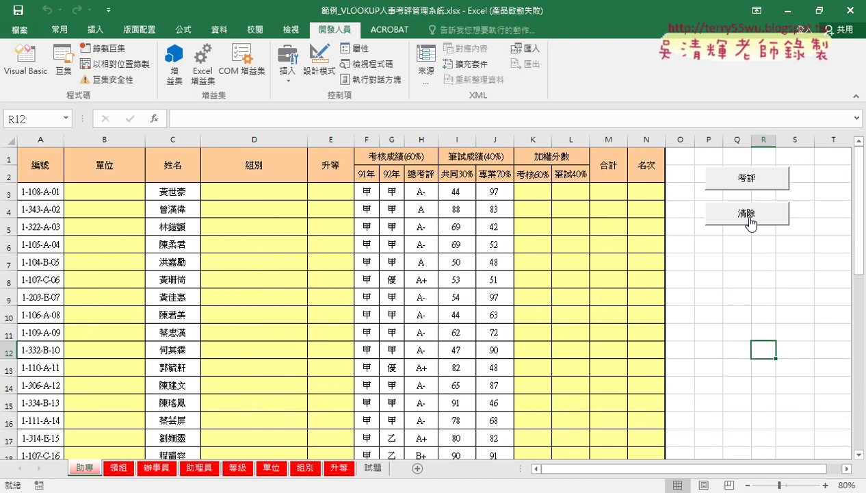
Look over the 領組, 辦事員, 助理員 and 助專 sheets, then run the 考評 macro
left_click(118, 468)
left_click(156, 468)
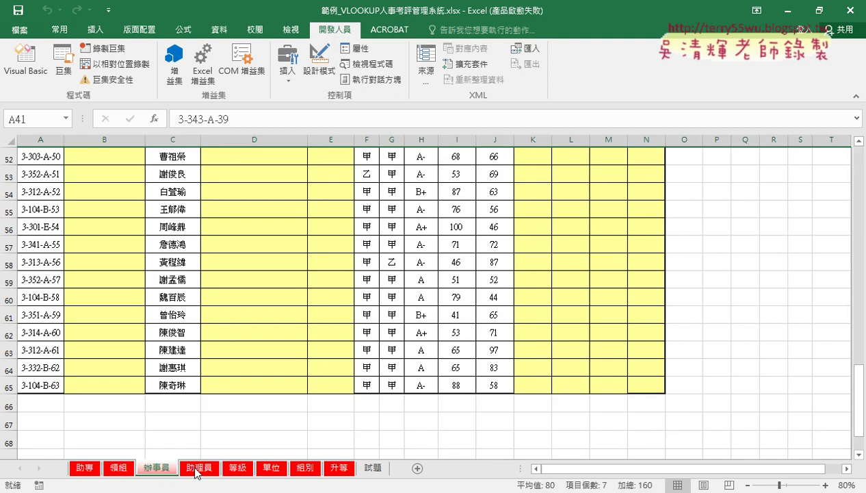
left_click(197, 468)
left_click(94, 465)
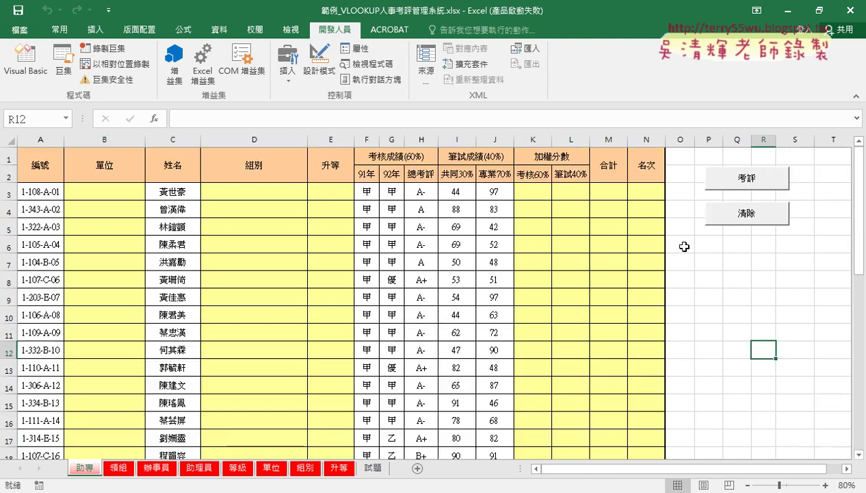
left_click(762, 185)
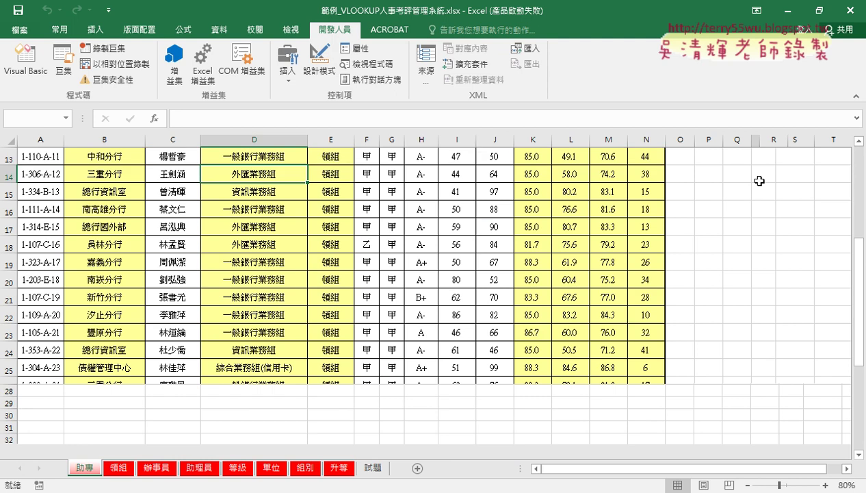
Move Sheets(1).Select onto a new line after the outer Next in 考評, then return to Excel
left_click(25, 60)
left_click(330, 302)
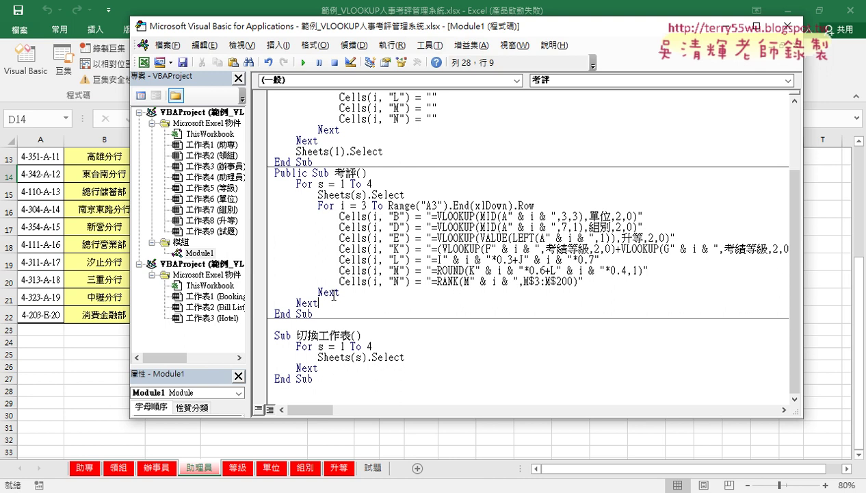
key("Return")
mouse_move(383, 151)
left_mouse_down()
mouse_move(296, 151)
mouse_move(306, 319)
left_mouse_up()
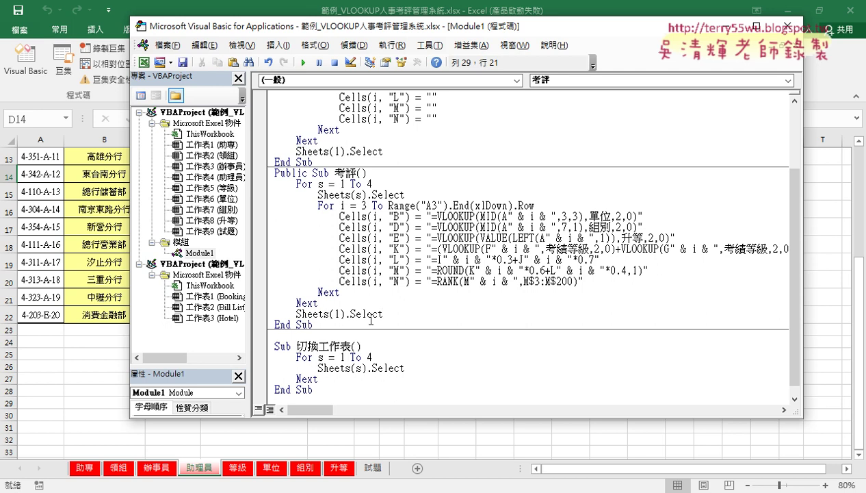
left_click(201, 451)
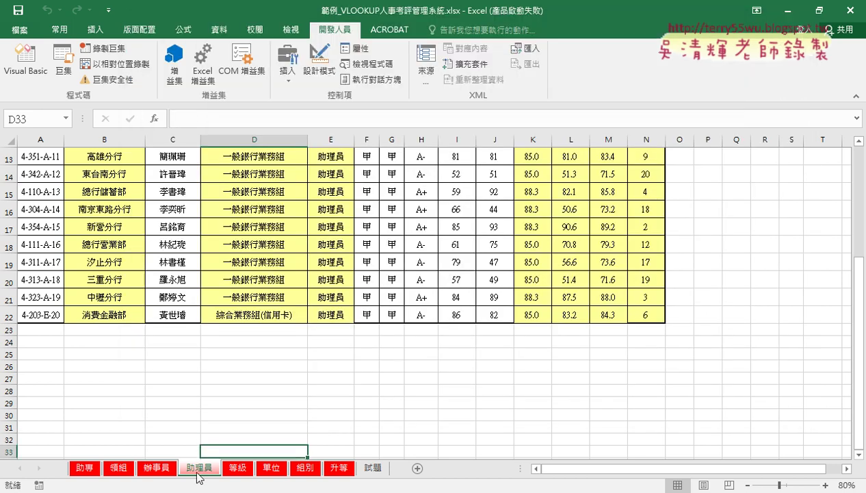
On the 助專 sheet, run 清除 and then 考評 to refill the tables
left_click(93, 468)
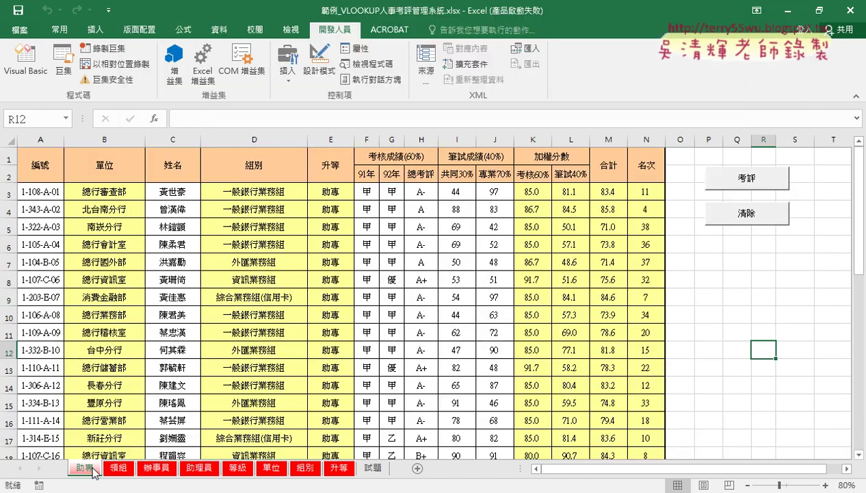
left_click(780, 218)
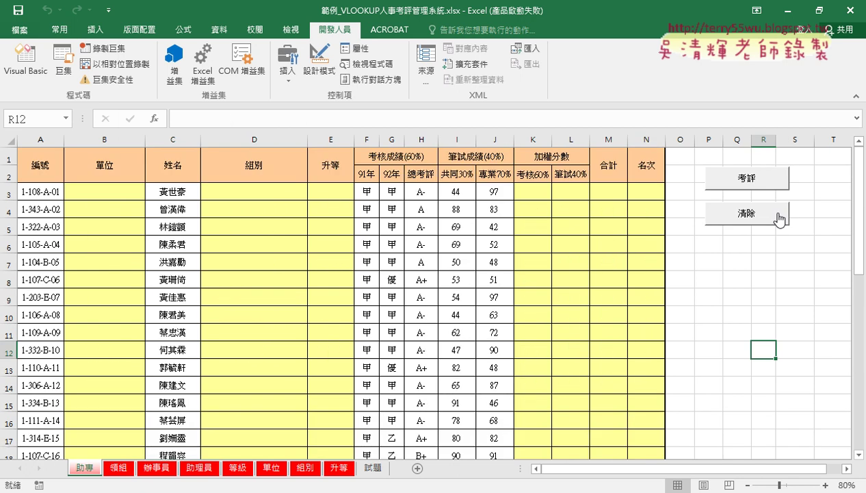
left_click(745, 181)
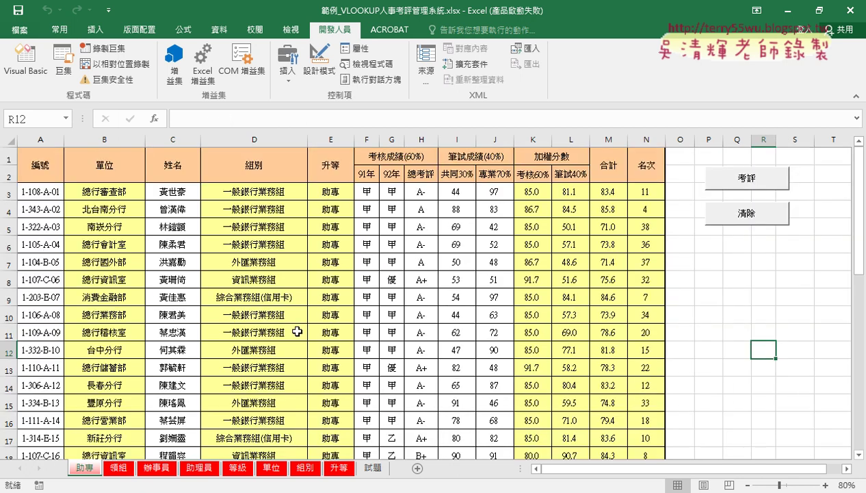
Check the VLOOKUP formulas in 辦事員 B3 and 助理員 D3
left_click(114, 468)
left_click(154, 468)
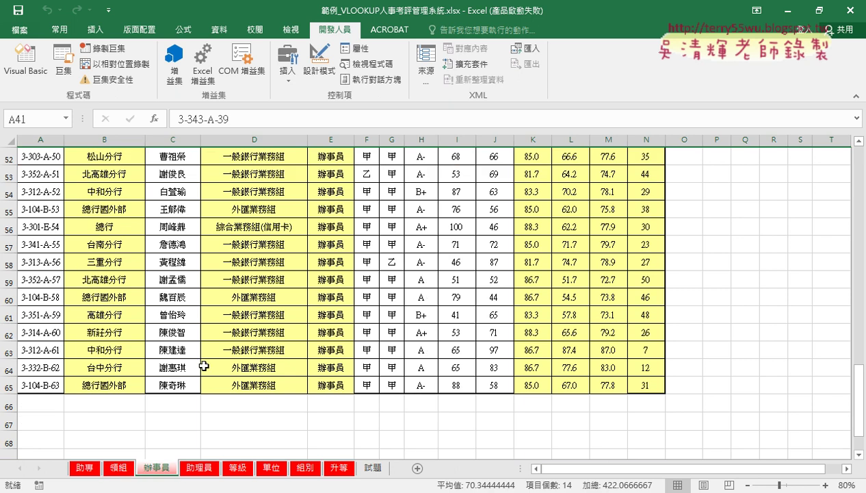
scroll(203, 366, "up", 7)
scroll(212, 334, "up", 10)
left_click(118, 191)
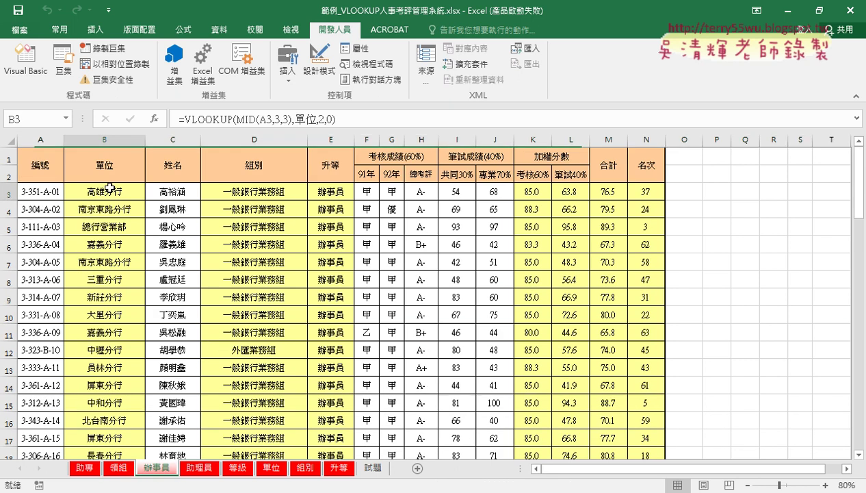
left_click(216, 469)
scroll(251, 299, "up", 5)
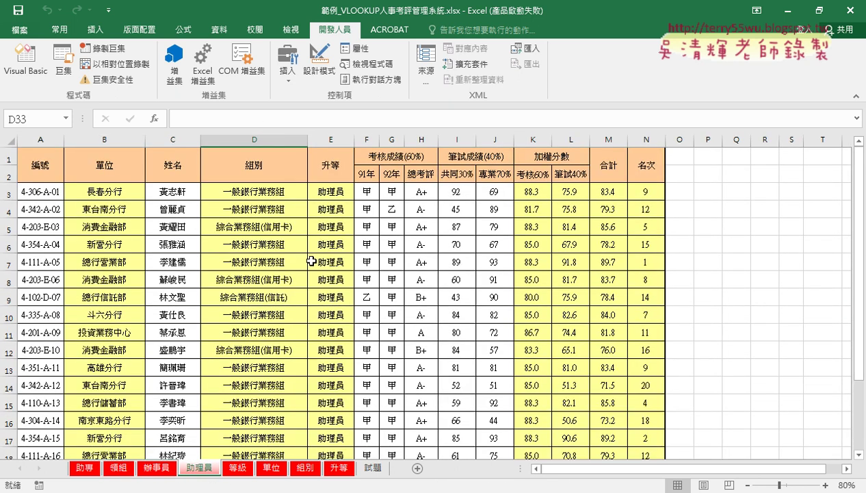
left_click(278, 188)
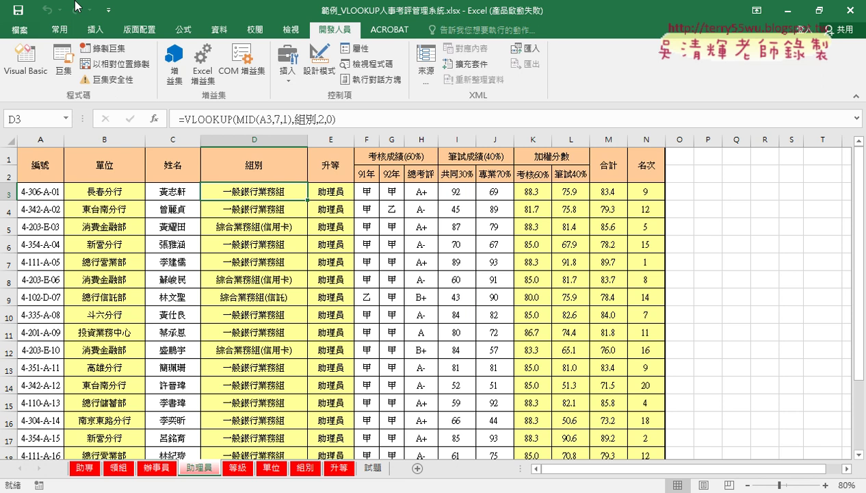
In the VBA editor, highlight the RANK line's fixed 200 and the Range("A3").End(xlDown).Row expression
left_click(26, 62)
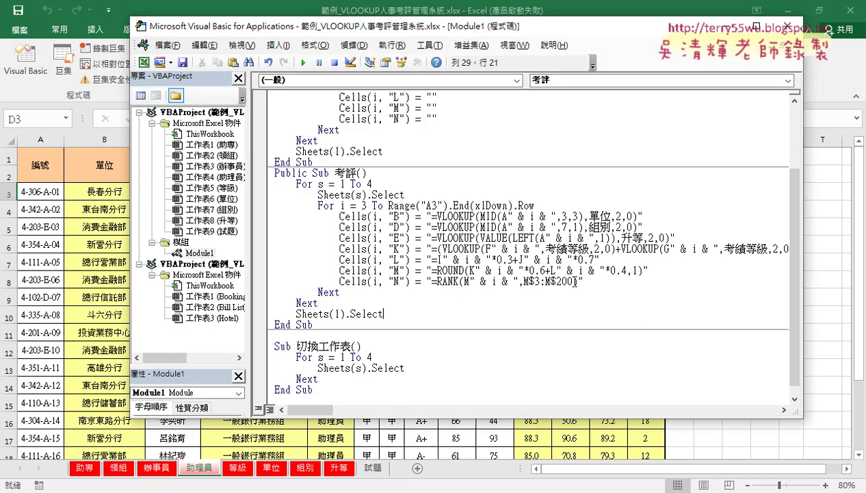
left_click_drag(573, 282, 556, 281)
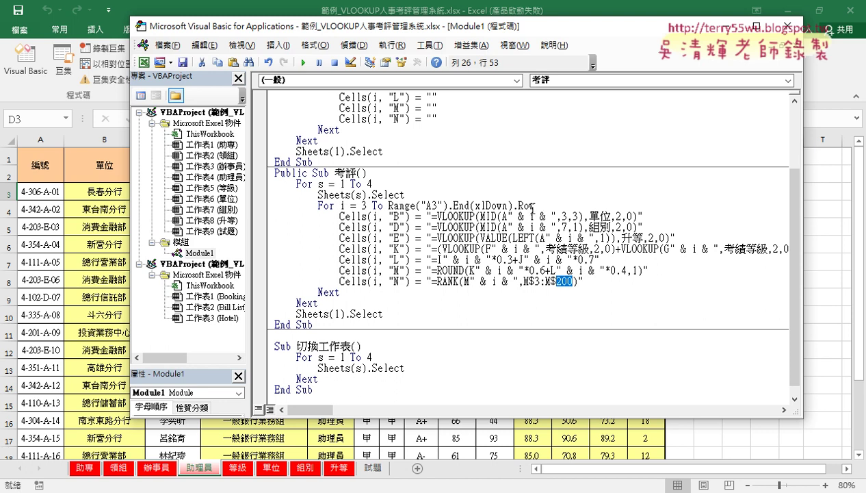
mouse_move(534, 205)
left_mouse_down()
mouse_move(462, 194)
mouse_move(388, 205)
left_mouse_up()
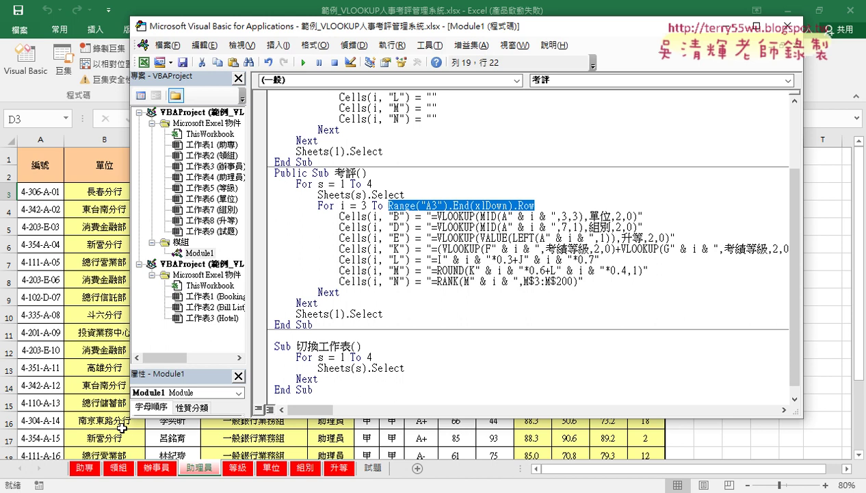
left_click(85, 468)
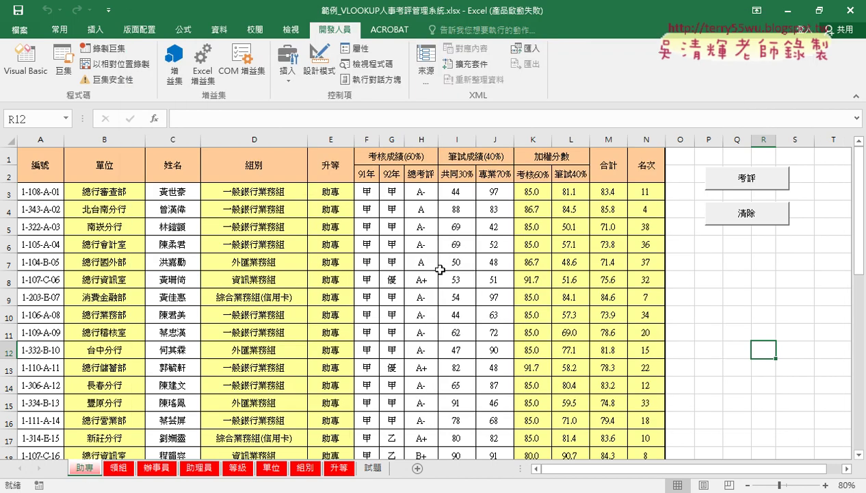
Check 助專's RANK formula in N3 and confirm its data ends at row 40
left_click(646, 194)
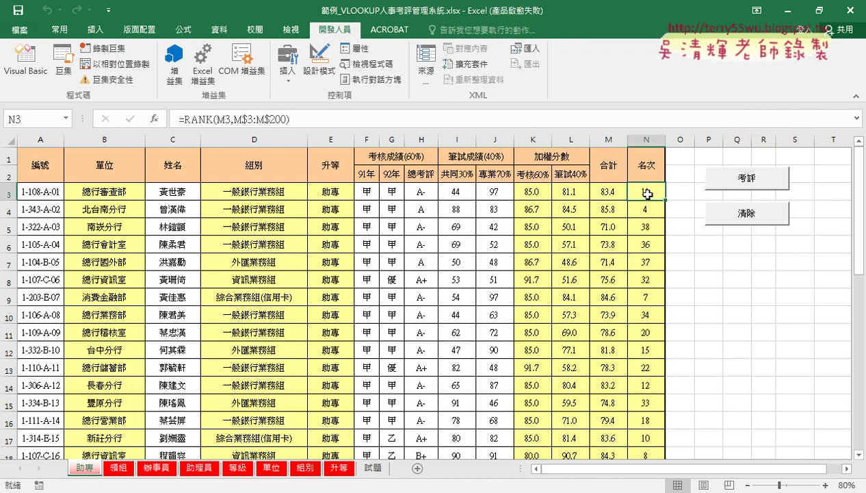
left_click(33, 193)
key("ctrl+Down")
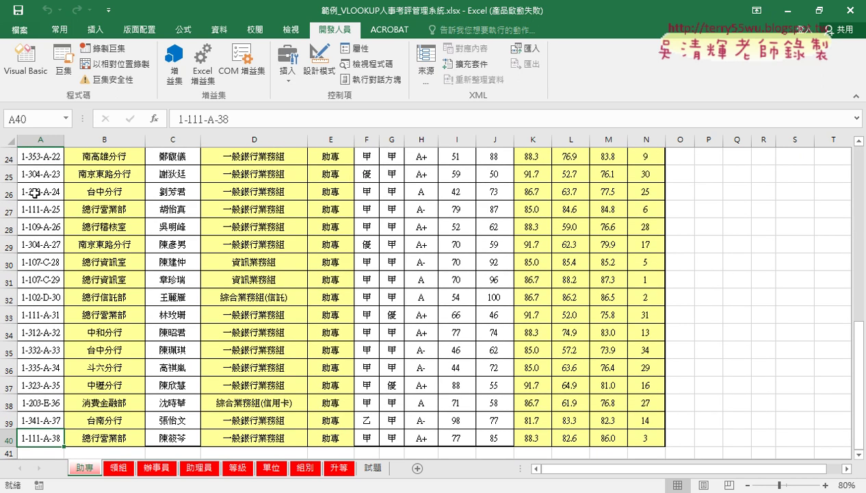
Confirm the 領組 sheet's data ends at row 101, then reopen the VBA editor
left_click(119, 468)
left_click(37, 188)
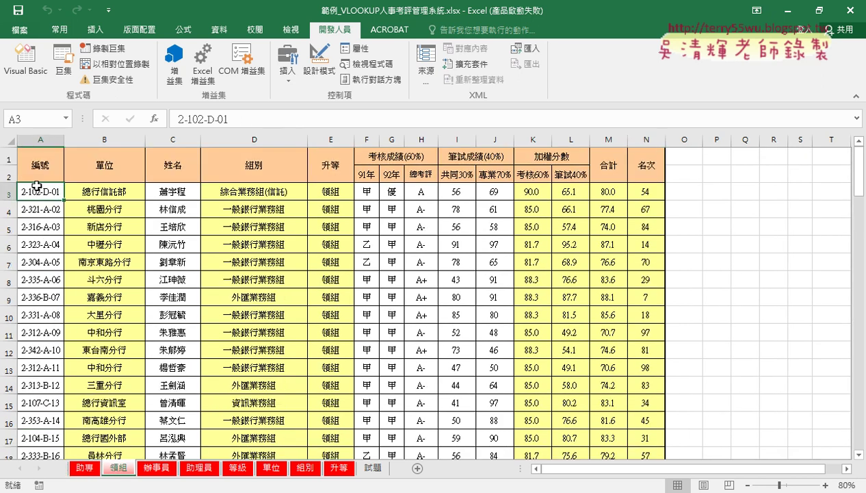
key("ctrl+Down")
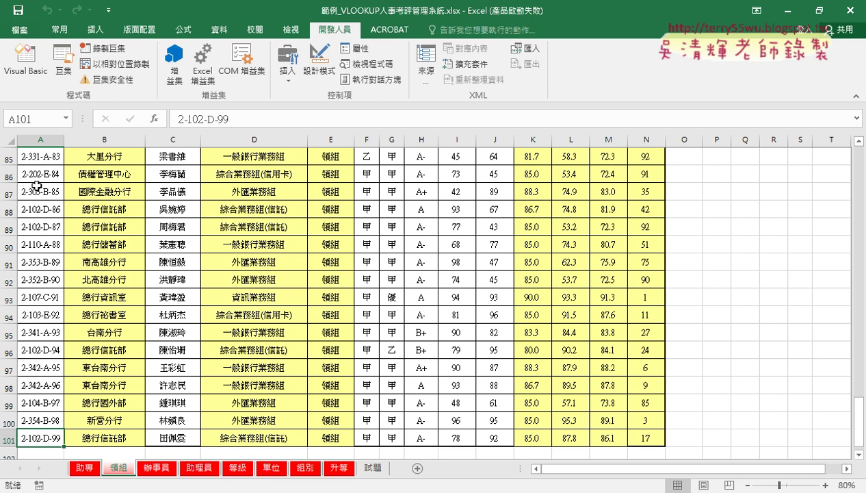
left_click(26, 68)
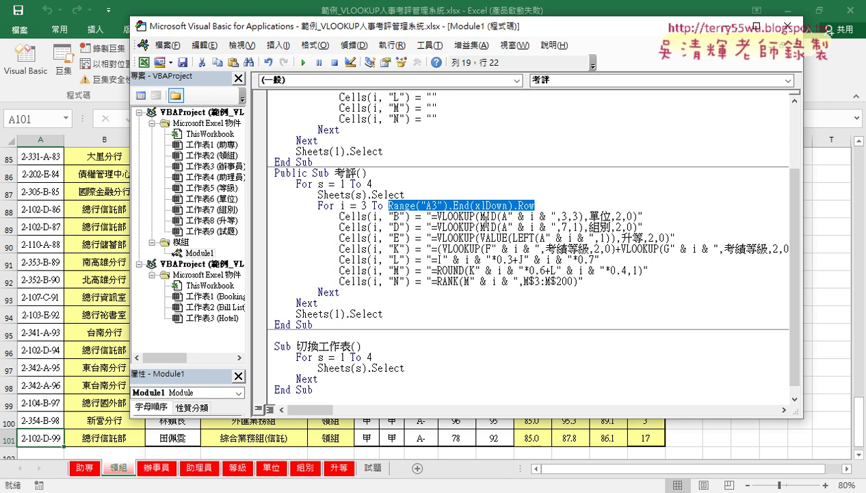
Add the line r = Range("A3").End(xlDown).Row after Sheets(s).Select
left_click(423, 195)
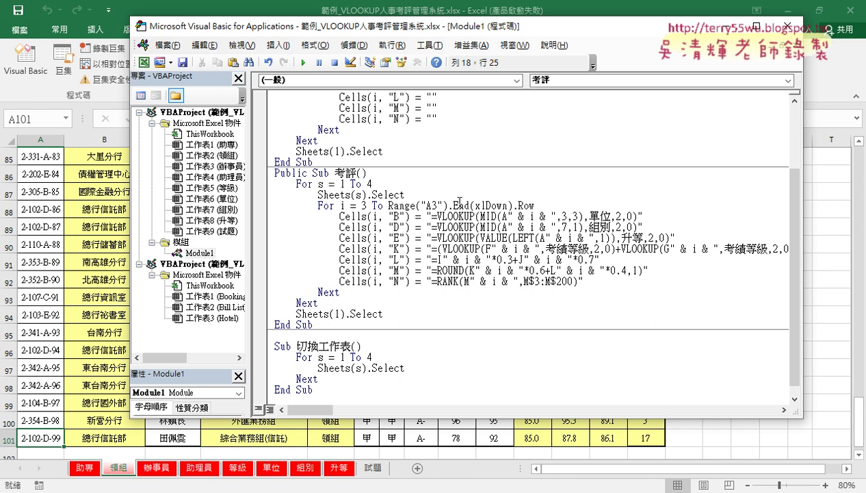
key("Return")
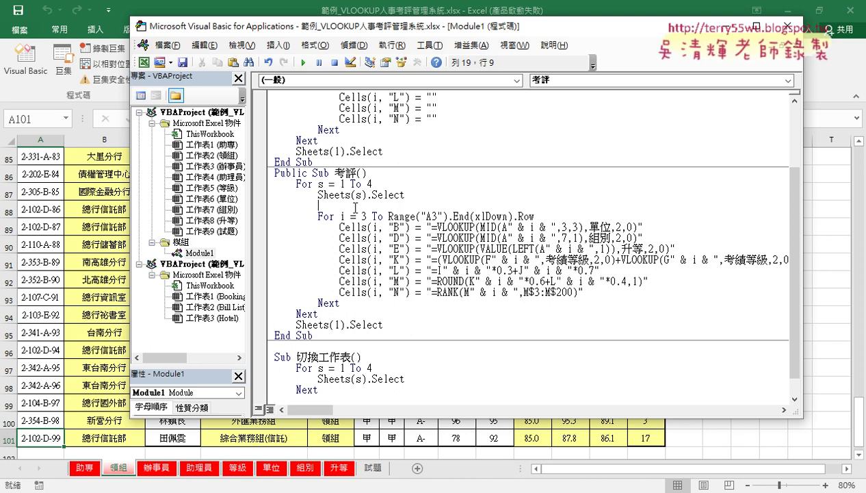
type("r")
type("=")
left_click(540, 218)
left_click(417, 305)
left_click_drag(534, 217, 358, 209)
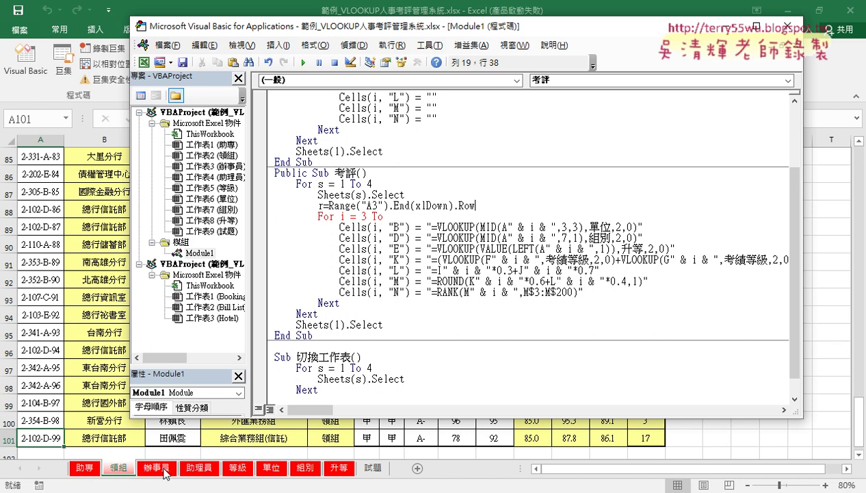
Change the loop to For i = 3 To r and highlight the RANK formula's fixed 200
left_click(408, 218)
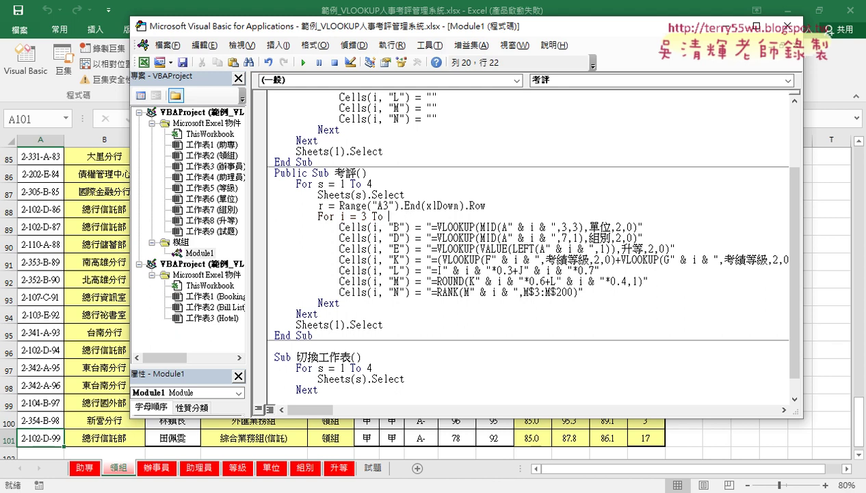
type("r")
left_click_drag(487, 205, 317, 205)
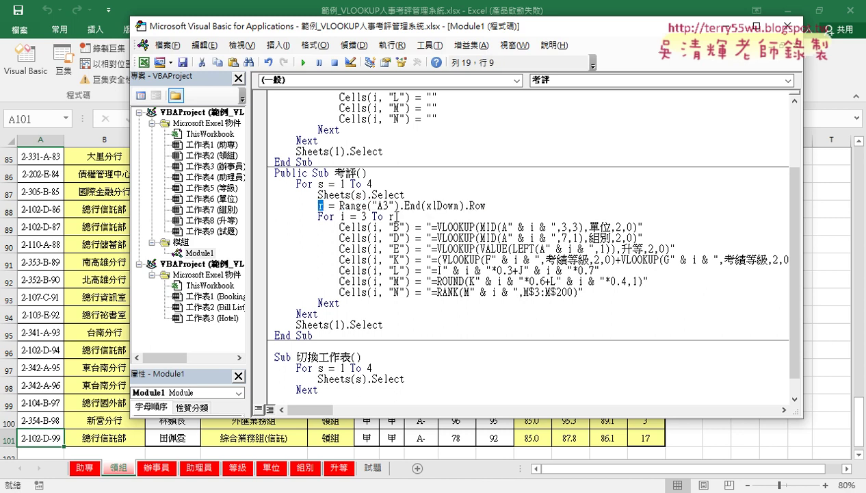
left_click_drag(398, 217, 390, 217)
left_click_drag(555, 292, 573, 292)
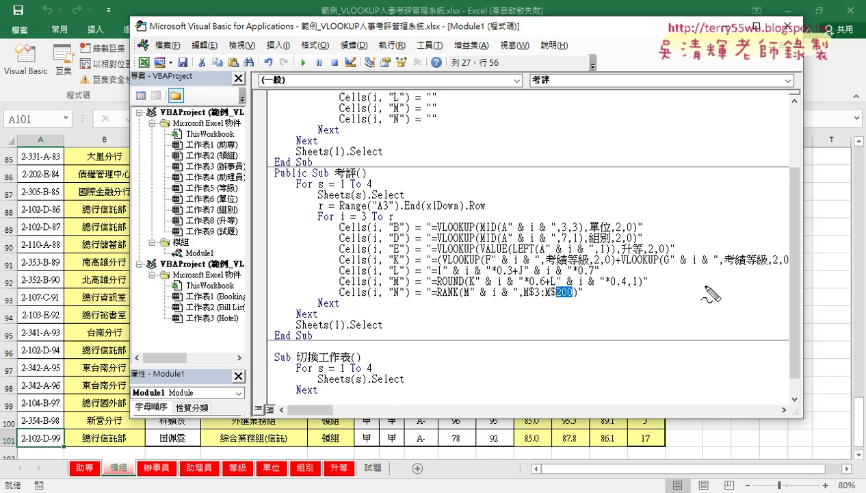
Annotate the loop's r, the formula's quotes and the fixed 200 in the RANK formula
mouse_move(397, 225)
left_mouse_down()
mouse_move(567, 289)
mouse_move(575, 273)
left_mouse_up()
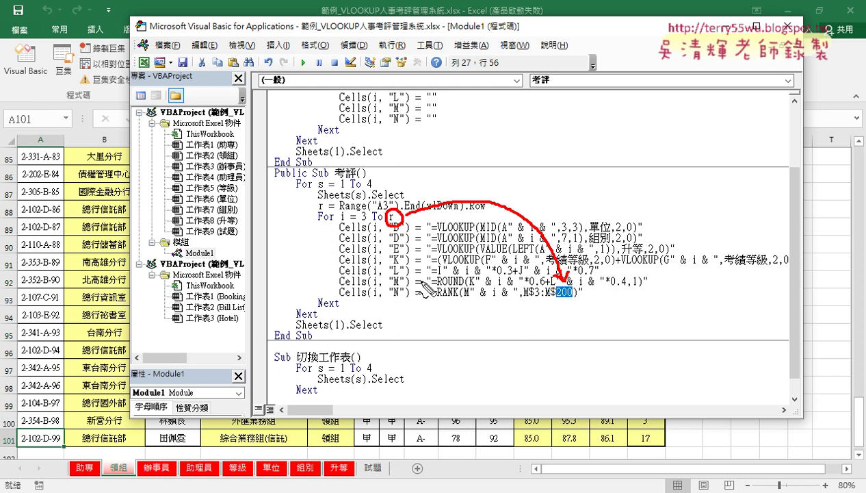
left_click_drag(424, 278, 430, 286)
left_click_drag(595, 278, 600, 287)
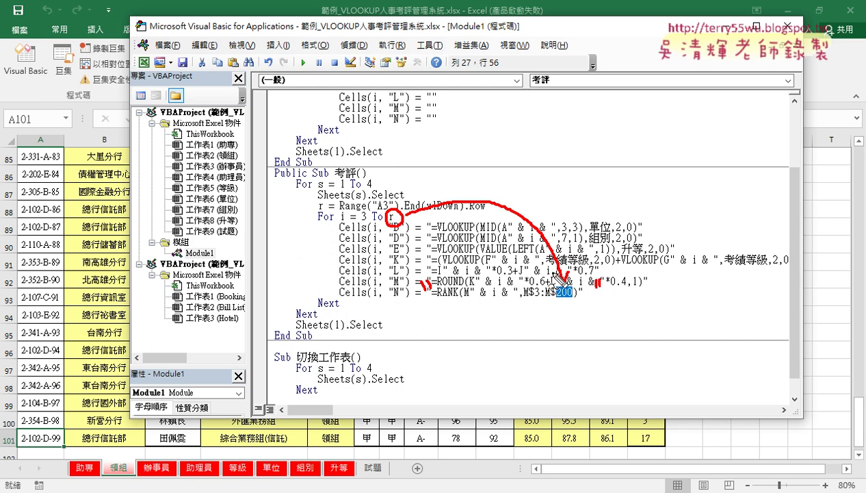
left_click_drag(556, 302, 575, 301)
key("Escape")
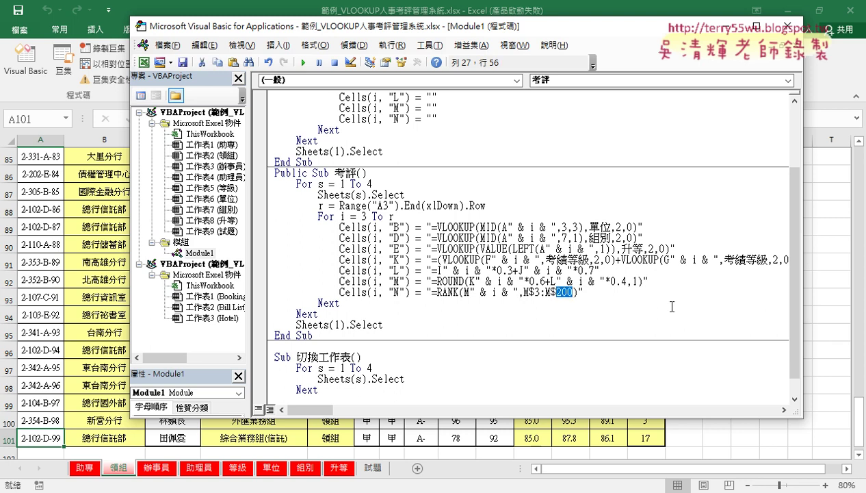
Replace 200 in M$3:M$200 with " & r & " in the RANK formula
type("\"\"")
type("&")
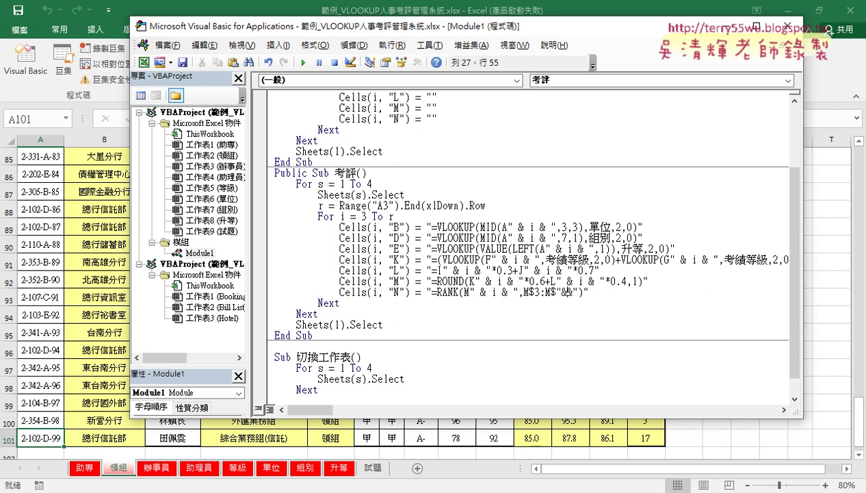
type("r&")
key("Left")
key("Left")
key("Right")
key("Right")
key("Right")
key("space")
left_click(339, 302)
Annotate how r, set to the last row, now replaces 200 in the RANK range
left_click_drag(556, 292, 604, 292)
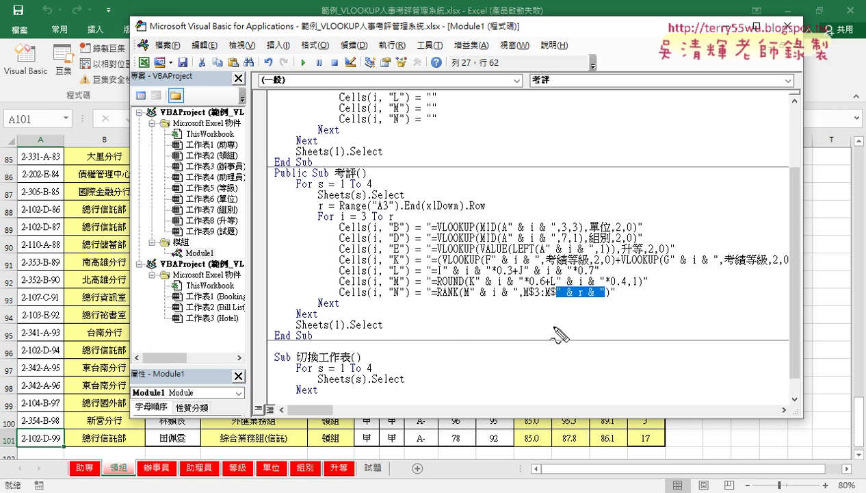
mouse_move(556, 329)
left_mouse_down()
mouse_move(583, 337)
mouse_move(591, 329)
mouse_move(577, 301)
mouse_move(568, 310)
mouse_move(587, 310)
left_mouse_up()
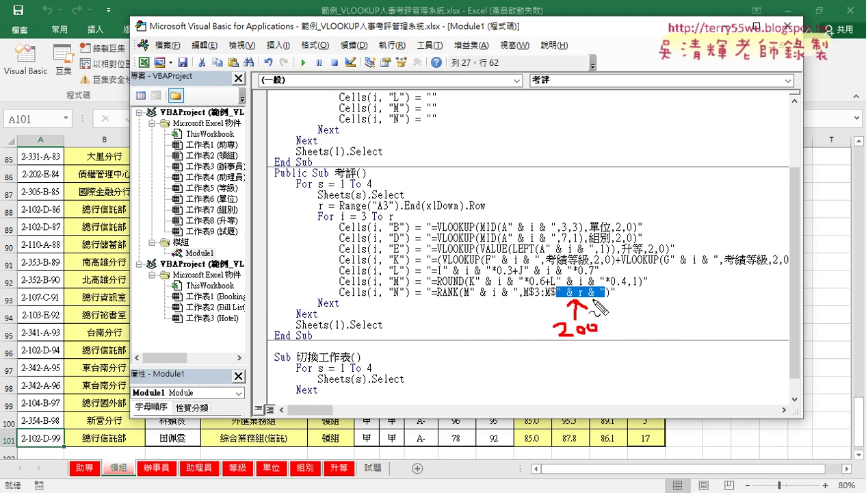
left_click_drag(316, 210, 329, 211)
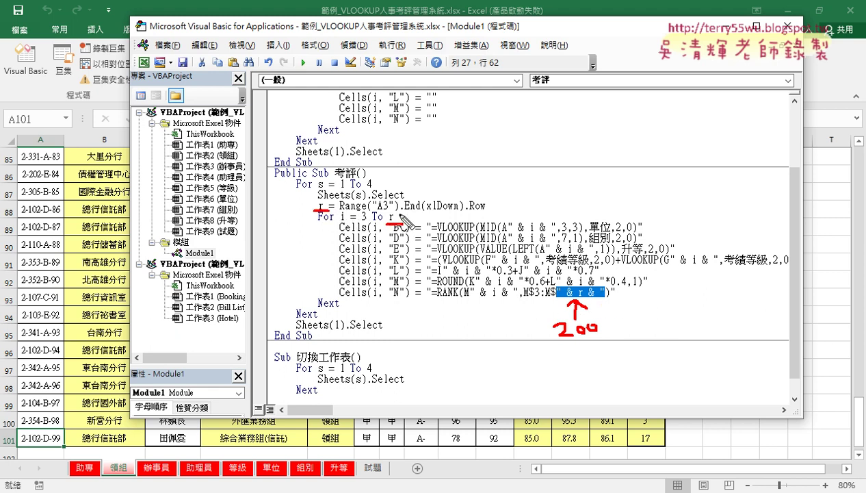
mouse_move(387, 224)
left_mouse_down()
mouse_move(564, 261)
mouse_move(565, 280)
mouse_move(572, 269)
left_mouse_up()
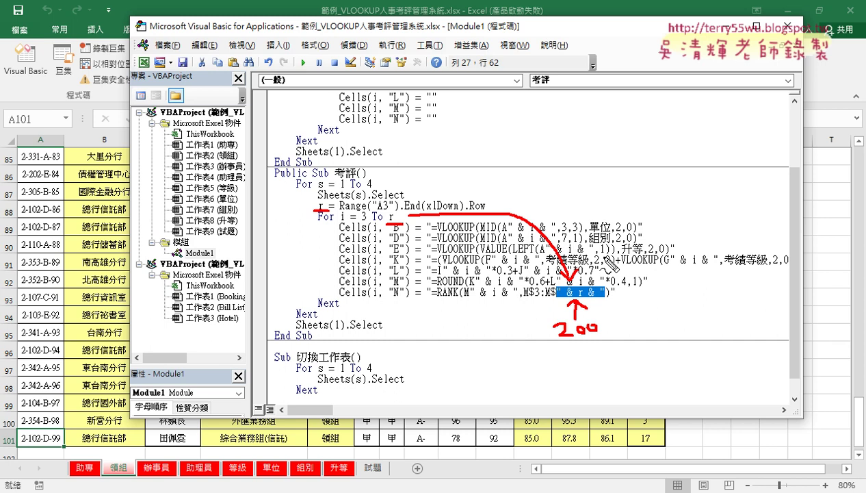
key("Escape")
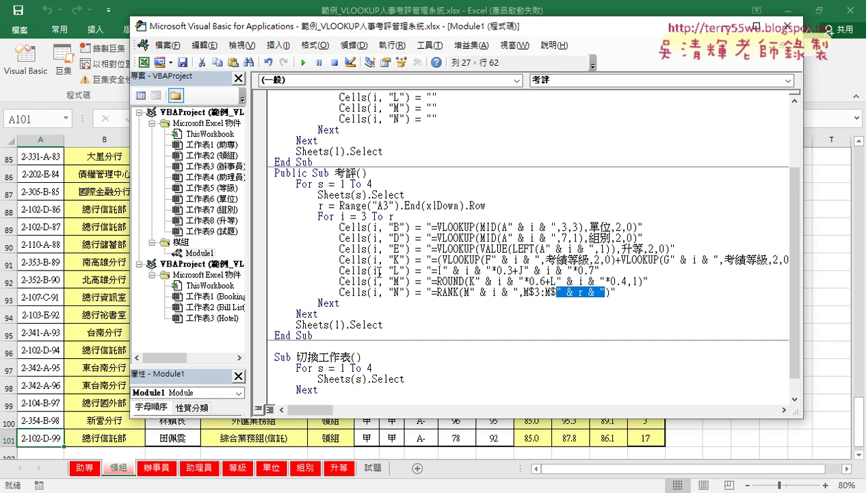
left_click(393, 250)
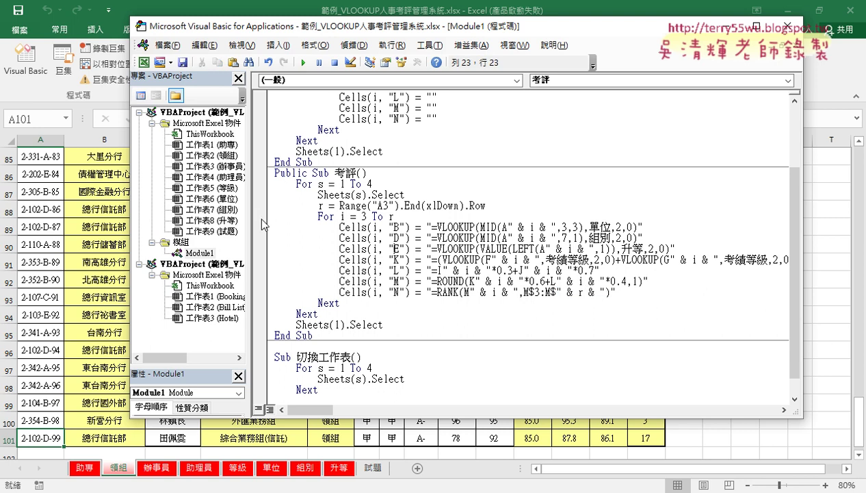
Break 考評 at the For i loop to check r's value, then remove the breakpoint and reset
left_click(259, 216)
left_click(310, 65)
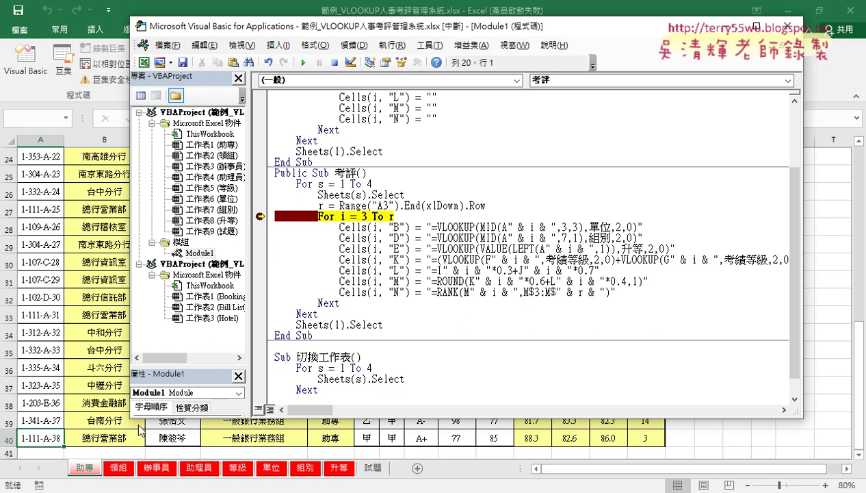
mouse_move(319, 205)
left_click(260, 216)
left_click(360, 129)
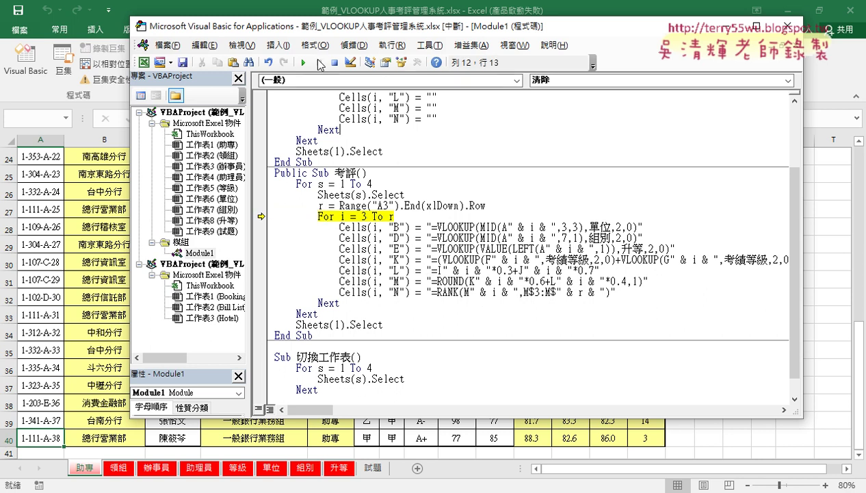
left_click(303, 62)
Run the 清除 macro, then set a breakpoint on the r = Range line
scroll(479, 205, "up", 3)
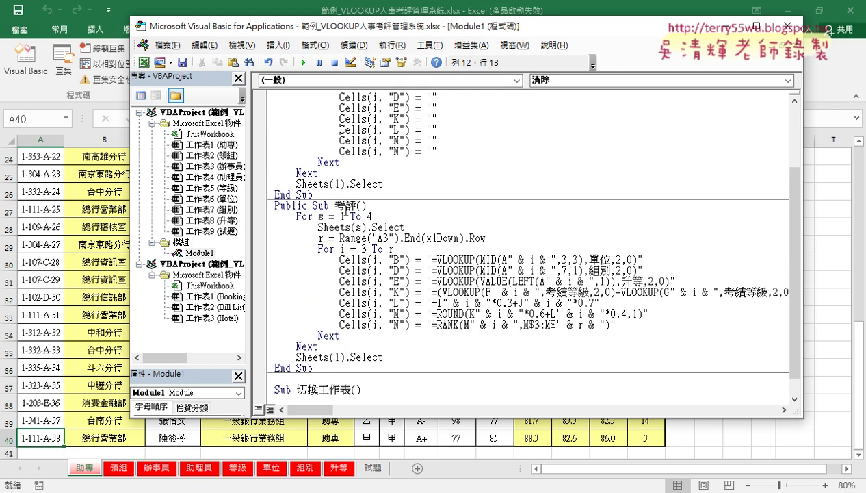
left_click(356, 151)
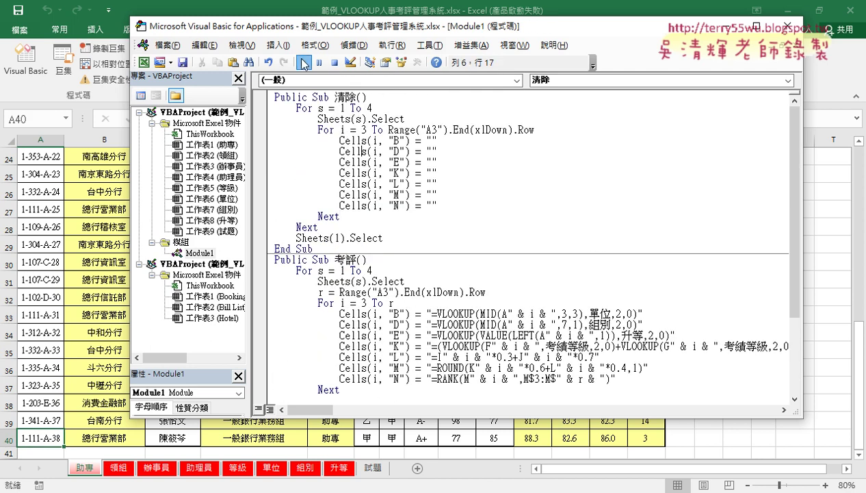
left_click(303, 63)
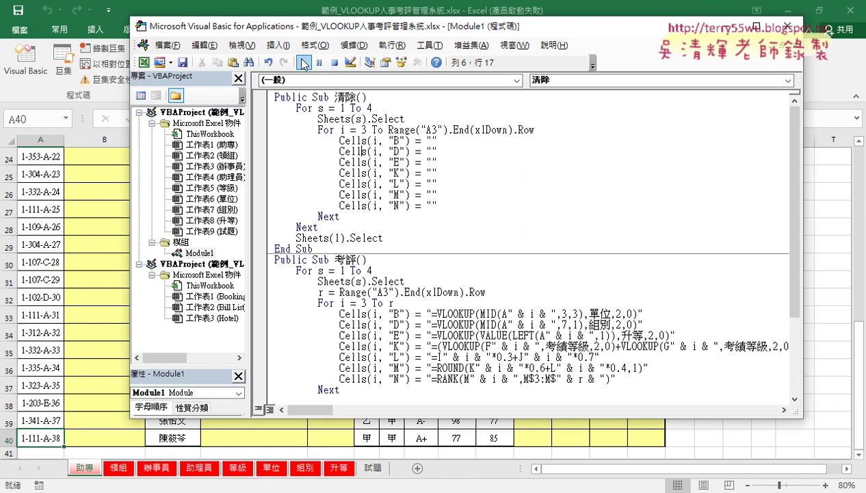
scroll(336, 286, "down", 3)
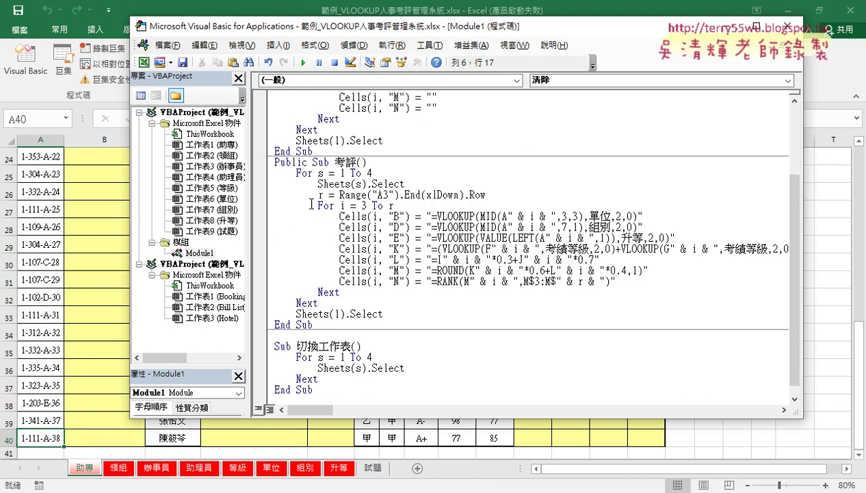
left_click(261, 196)
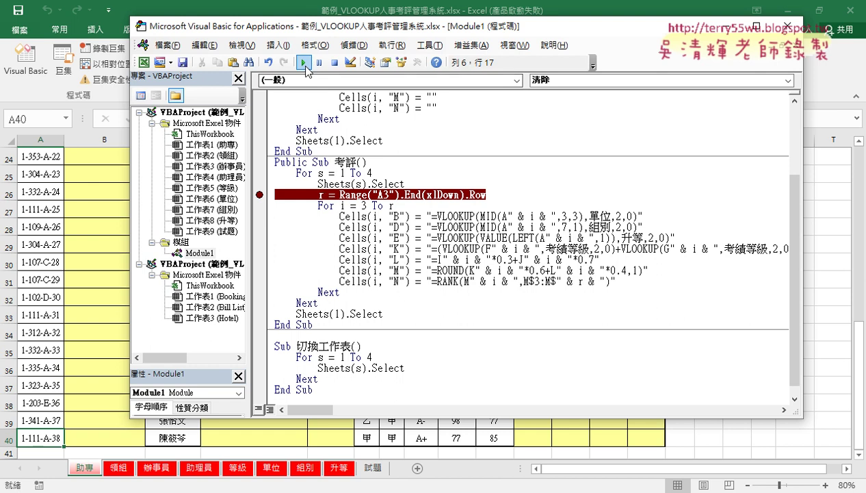
Rerun 清除, then run 考評 to the r breakpoint, step once and continue
left_click(303, 62)
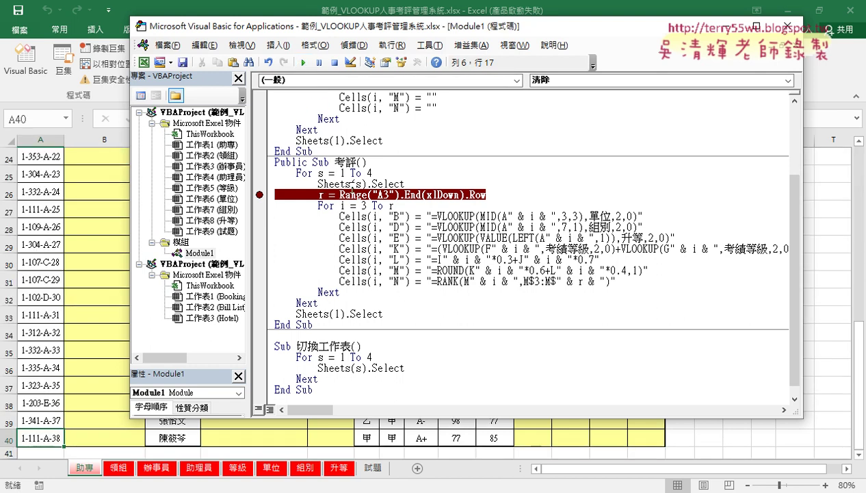
left_click(329, 196)
left_click(303, 62)
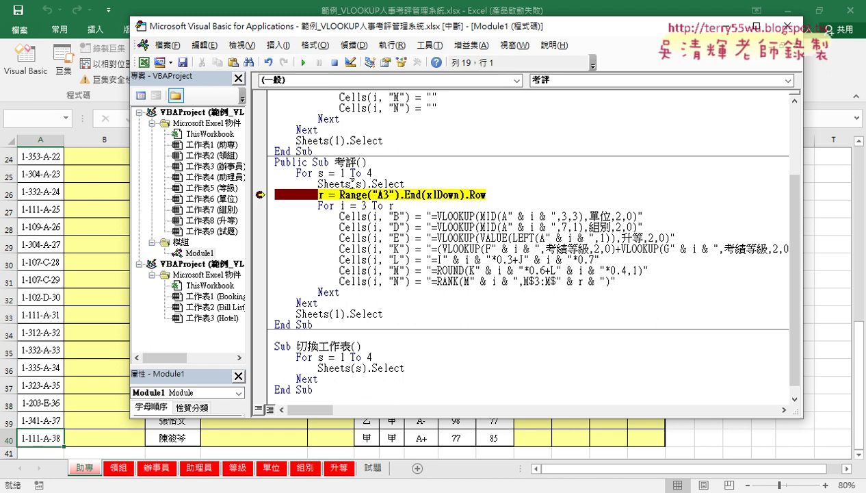
key("F8")
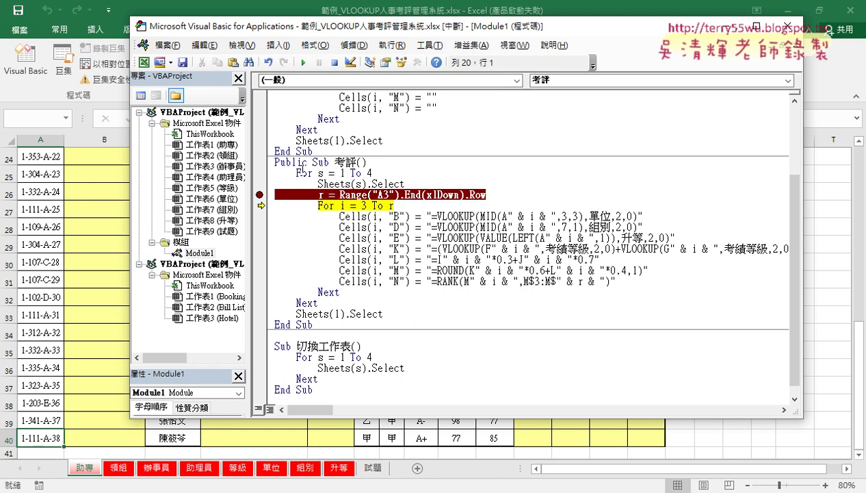
mouse_move(321, 196)
left_click(303, 62)
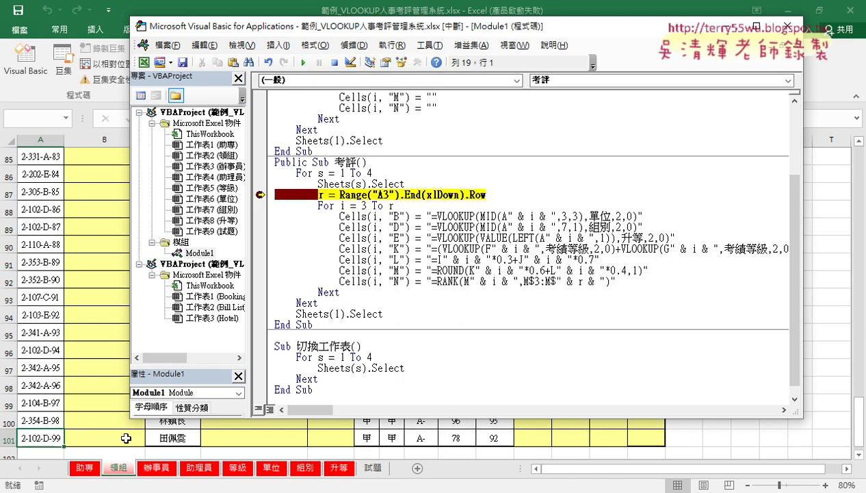
Check the RANK formulas in cells N28 and N3 on the 助專 sheet
left_click(86, 468)
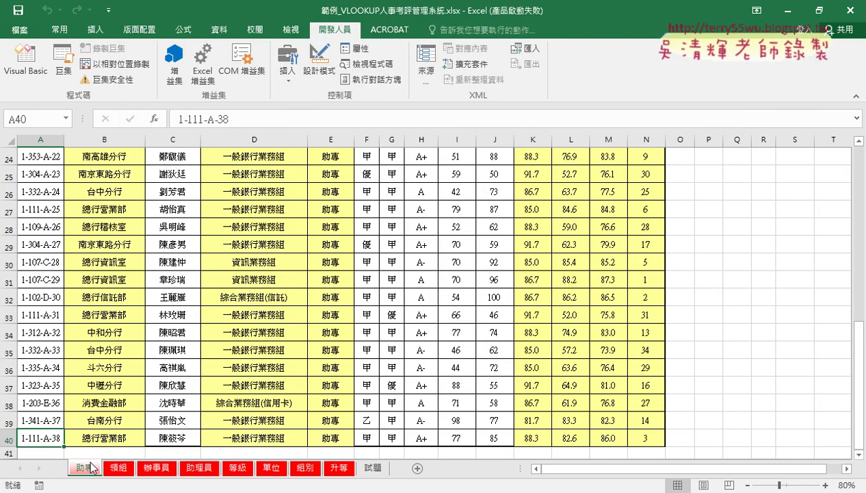
left_click(641, 222)
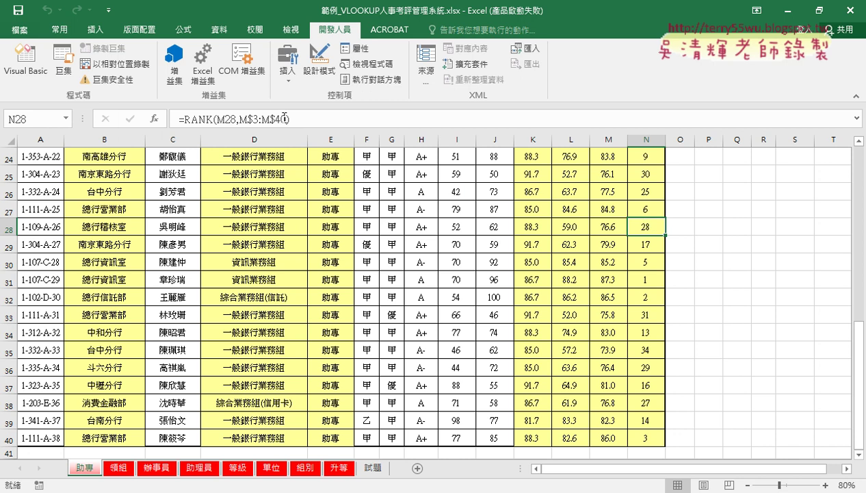
scroll(643, 274, "up", 8)
left_click(640, 192)
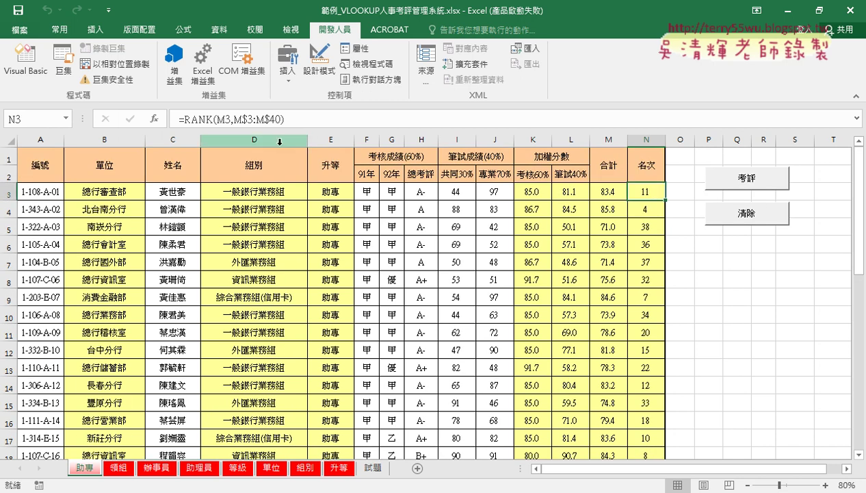
Step the paused 考評 macro one line and continue it to the next sheet
left_click(120, 467)
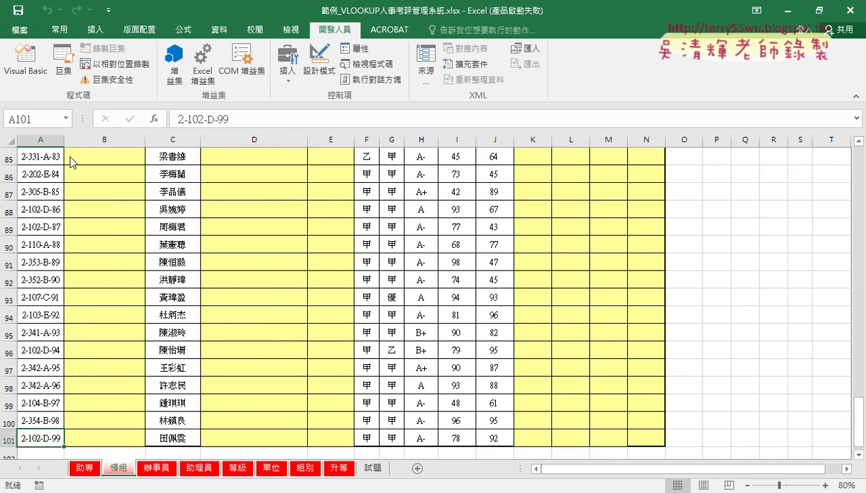
left_click(26, 62)
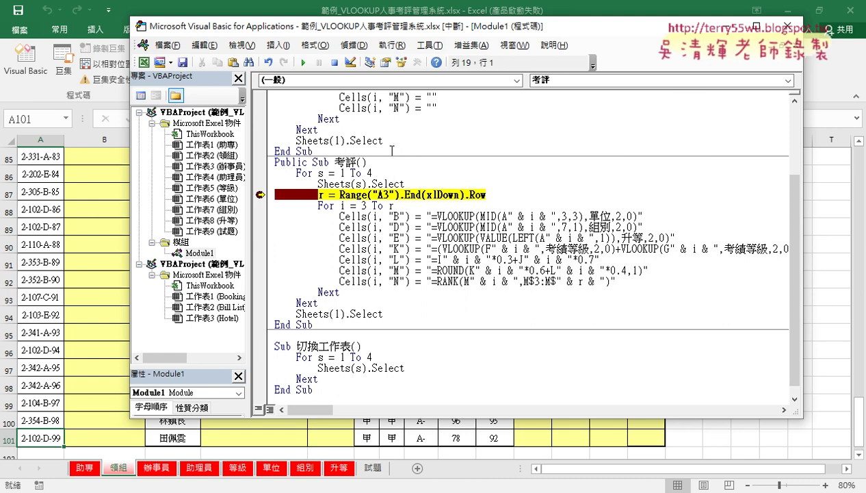
key("F8")
mouse_move(321, 196)
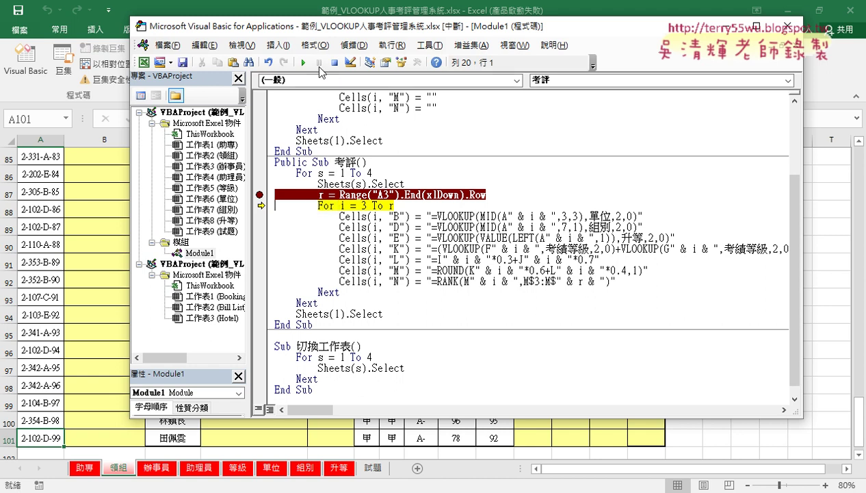
left_click(304, 63)
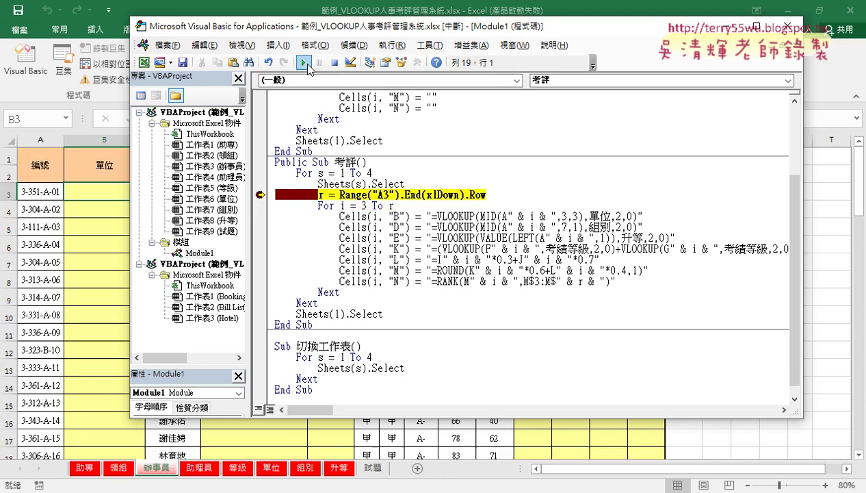
Verify 領組 N3 now holds =RANK(M3,M$3:M$101), then return to the paused code
left_click(120, 468)
scroll(653, 247, "up", 3)
scroll(692, 197, "up", 10)
scroll(693, 197, "up", 7)
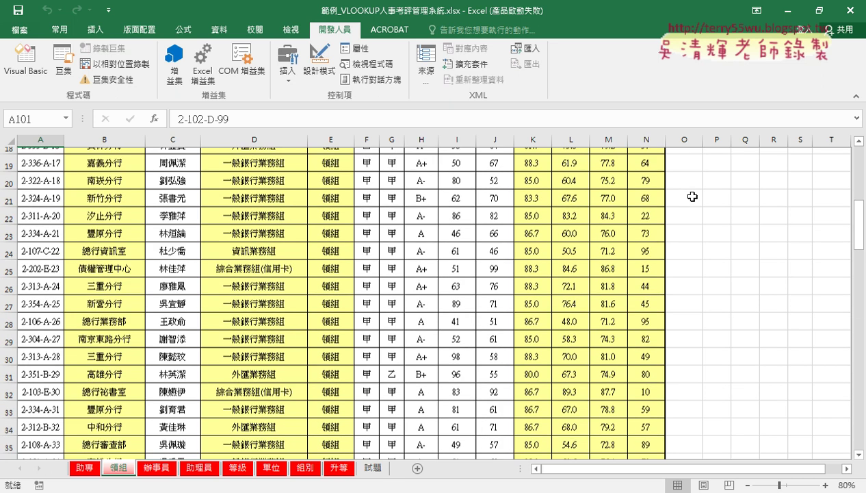
scroll(693, 196, "up", 5)
left_click(646, 191)
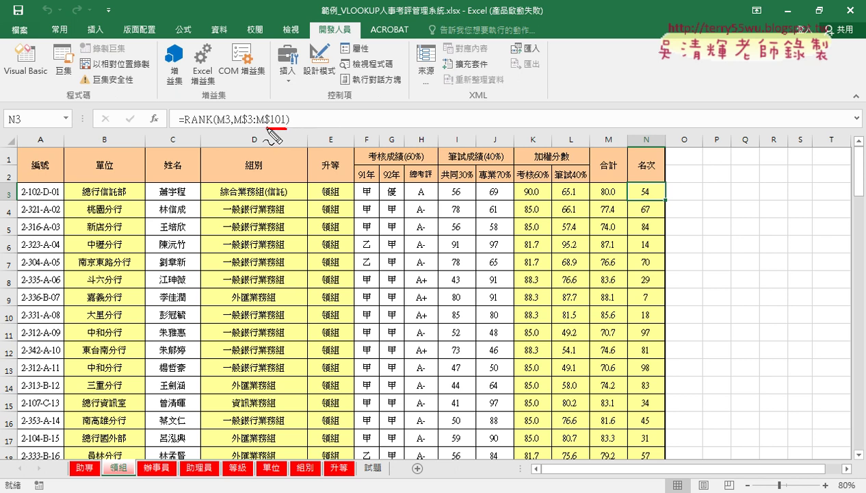
left_click_drag(267, 126, 286, 127)
key("Escape")
left_click(48, 80)
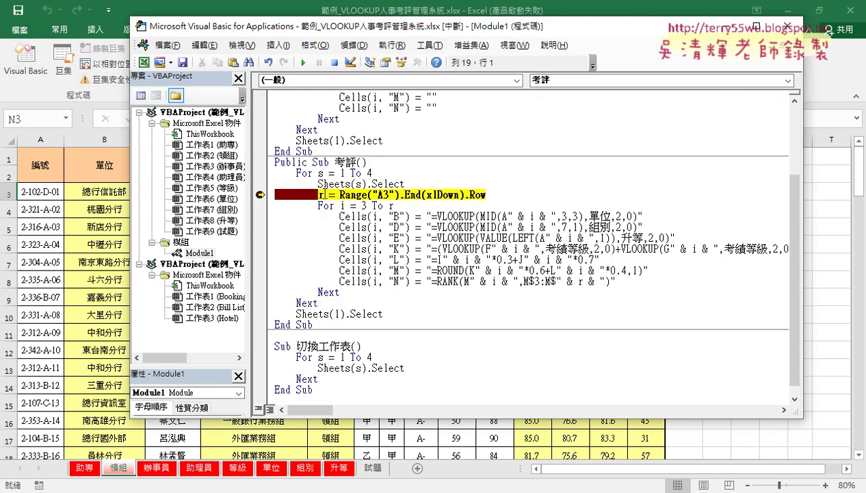
Step past the last-row calculation, remove its breakpoint, and let the 考評 macro run to completion
left_click(160, 468)
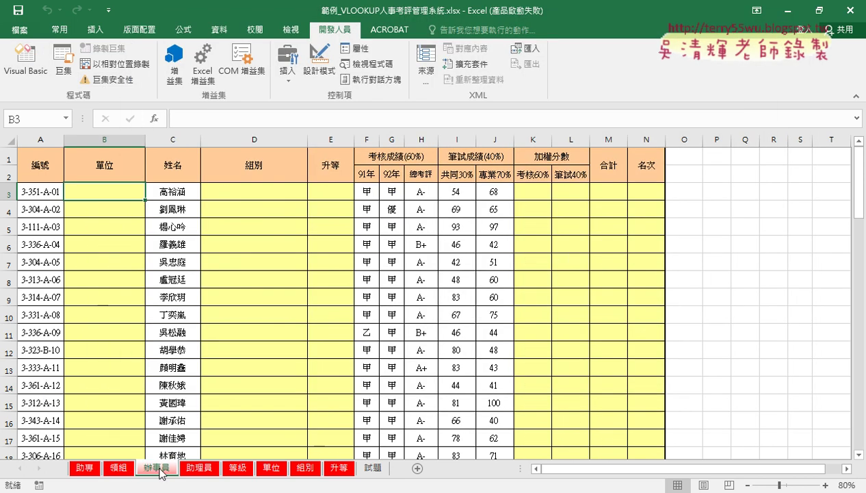
left_click(35, 75)
mouse_move(403, 193)
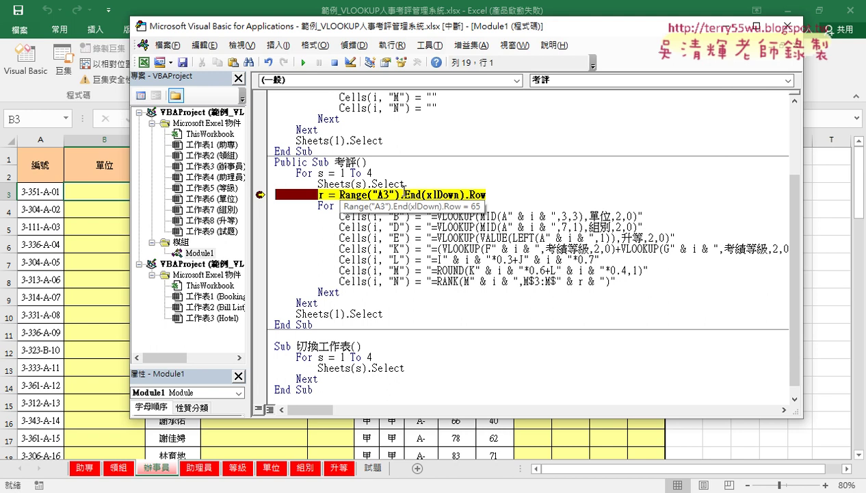
key("F8")
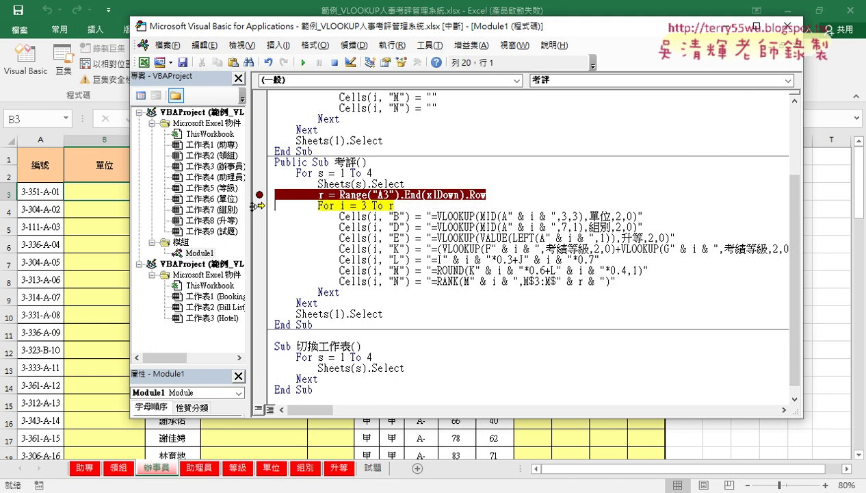
left_click(261, 197)
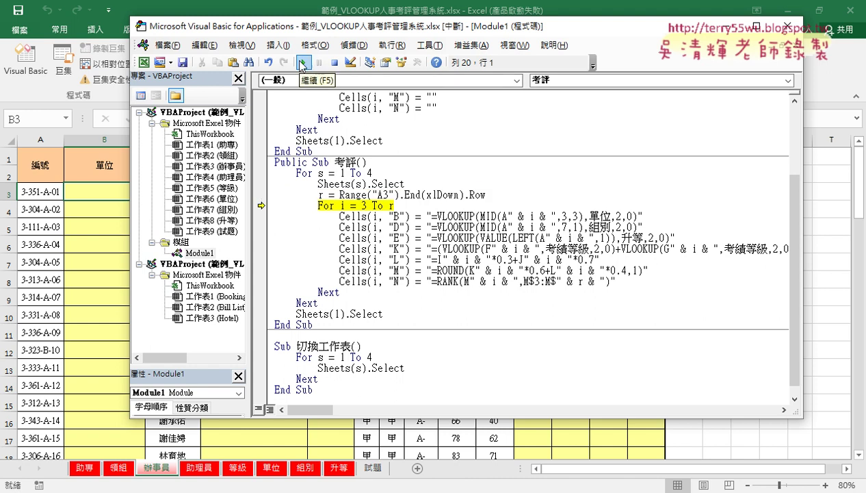
left_click(302, 62)
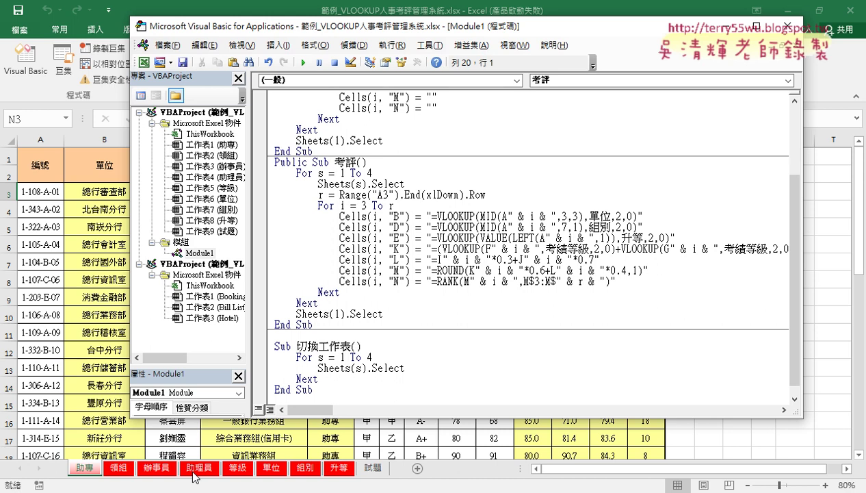
Verify N3 ranks against M$3:M$65 on 辦事員 and M$3:M$22 on 助理員
left_click(158, 467)
left_click(642, 195)
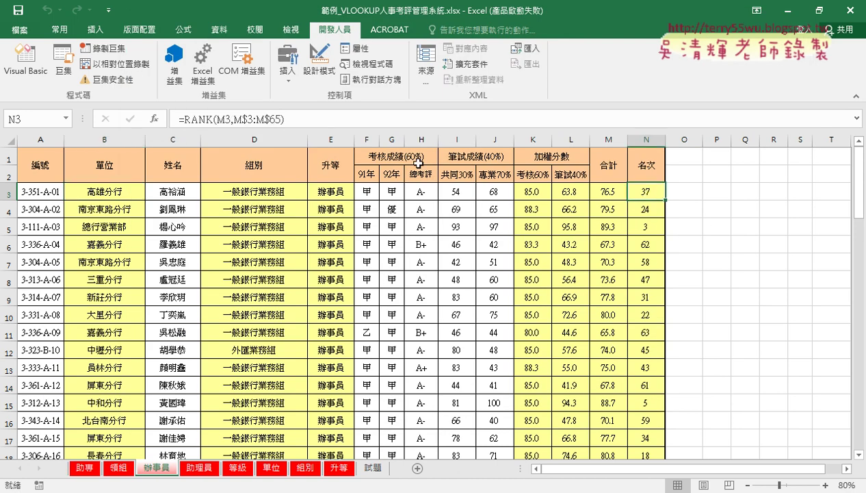
left_click(200, 467)
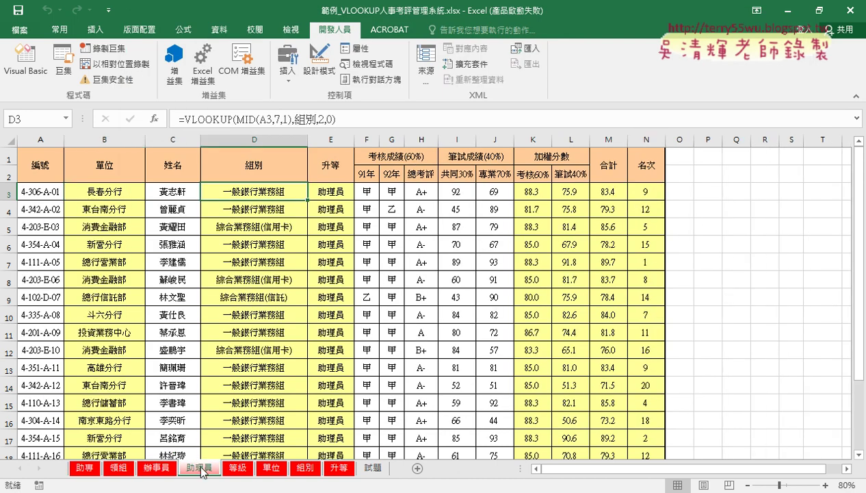
left_click(650, 192)
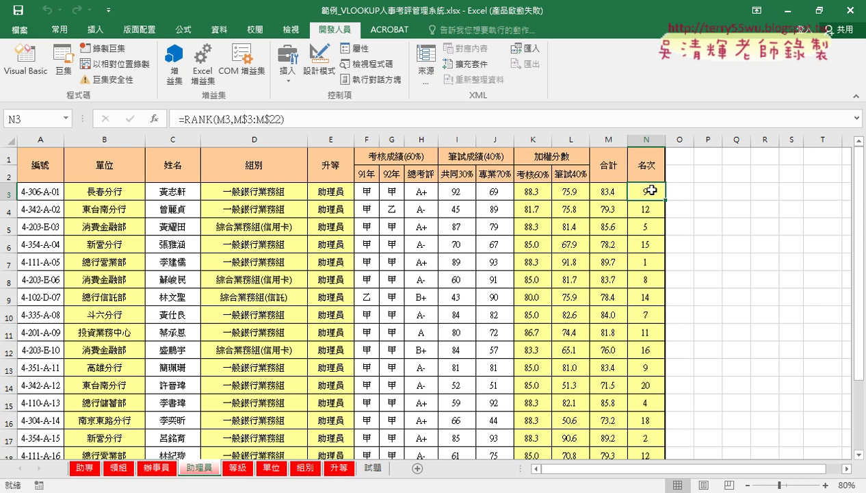
left_click(280, 119)
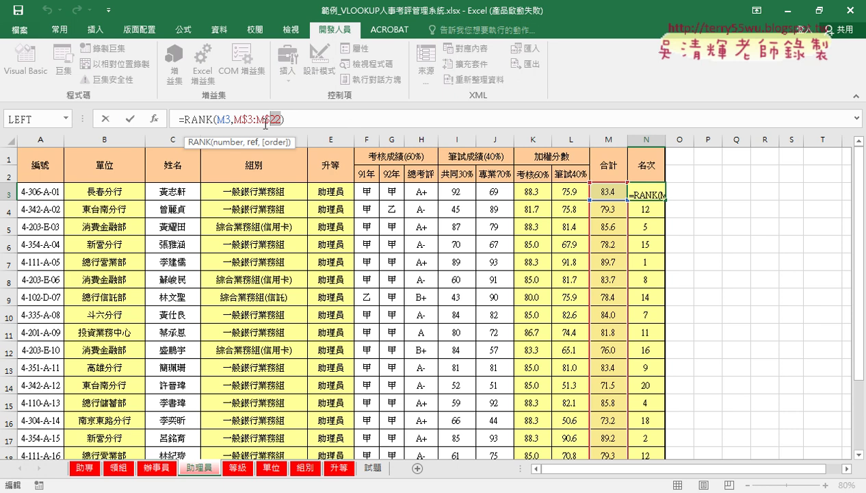
left_click(105, 120)
Look over the 辦事員 and 領組 sheets, then return to the 考評 macro code
left_click(158, 469)
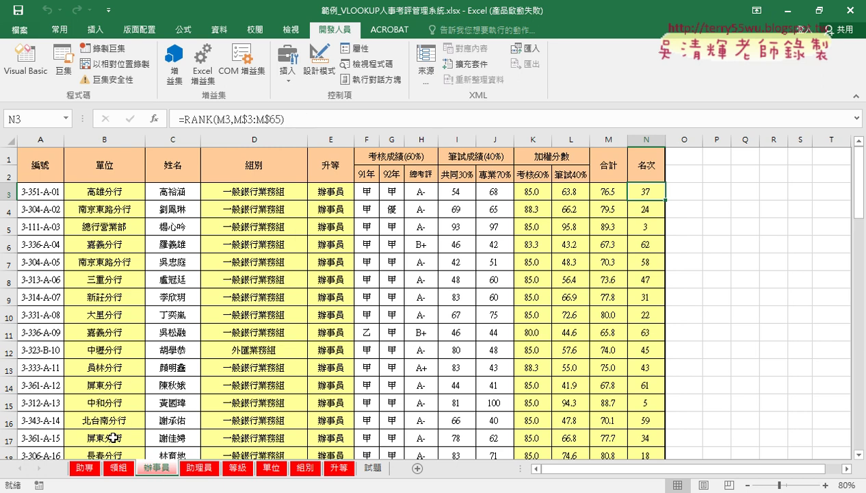
left_click(112, 468)
left_click(32, 70)
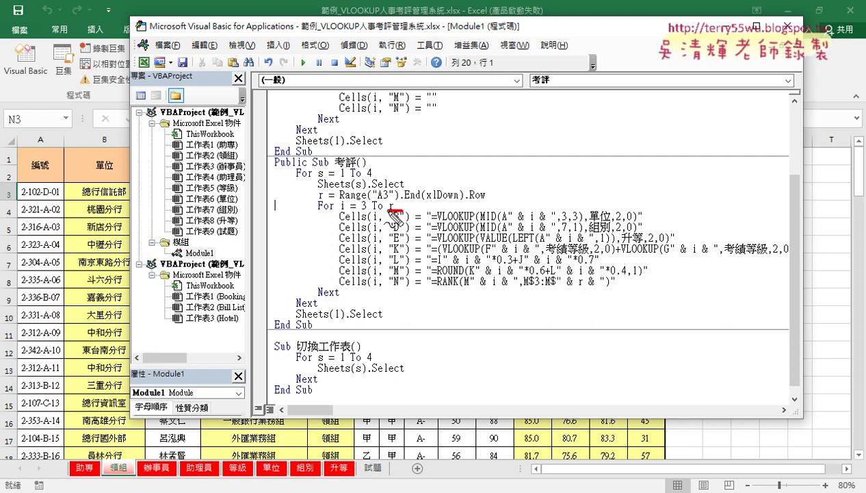
left_click_drag(386, 198, 400, 212)
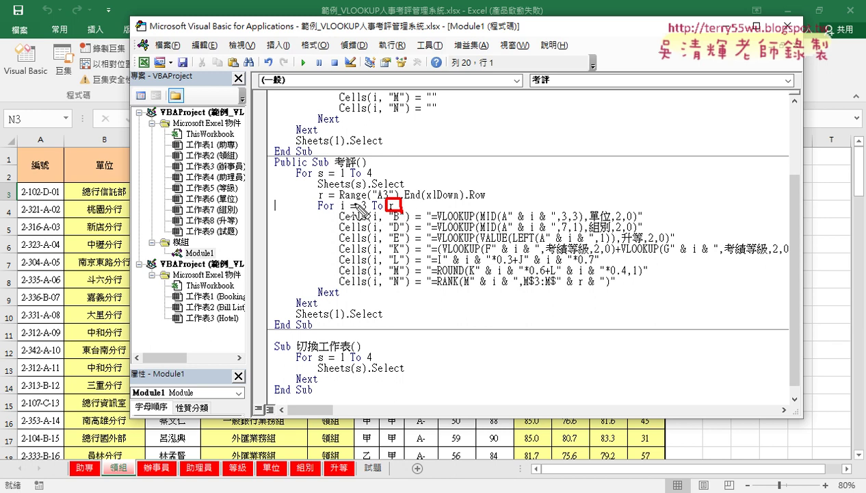
left_click_drag(346, 201, 483, 201)
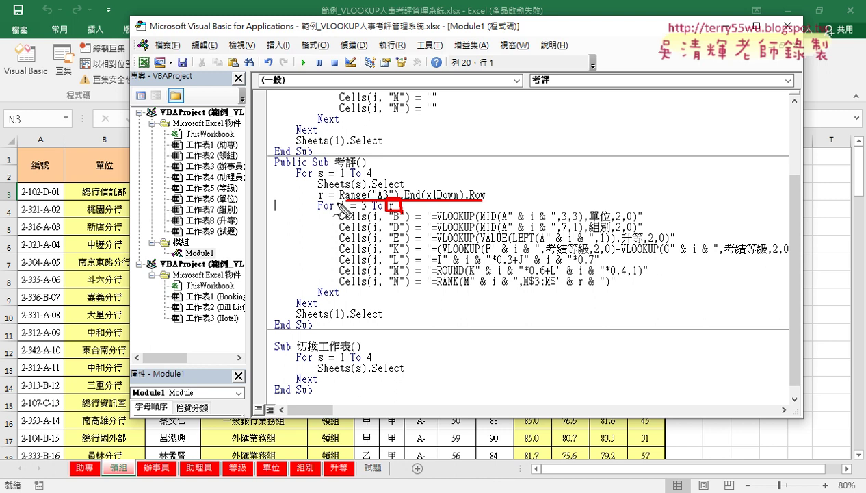
left_click_drag(346, 201, 318, 202)
mouse_move(396, 198)
left_mouse_down()
mouse_move(323, 194)
mouse_move(331, 187)
left_mouse_up()
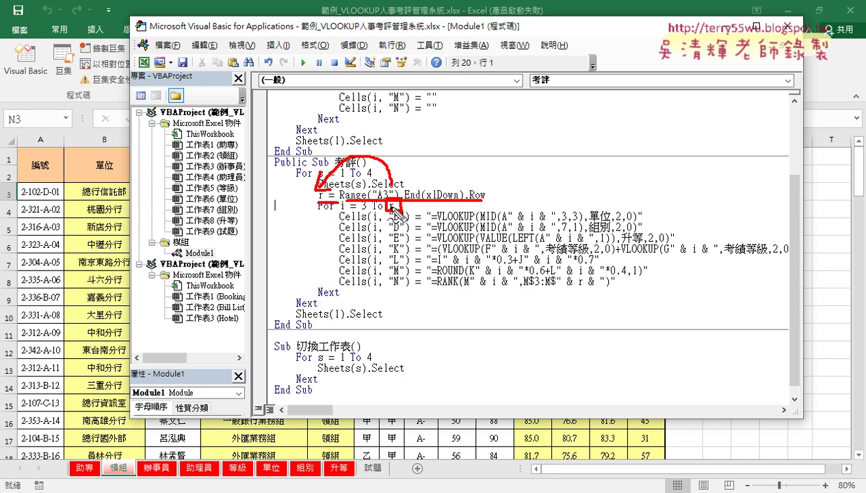
left_click_drag(573, 288, 586, 289)
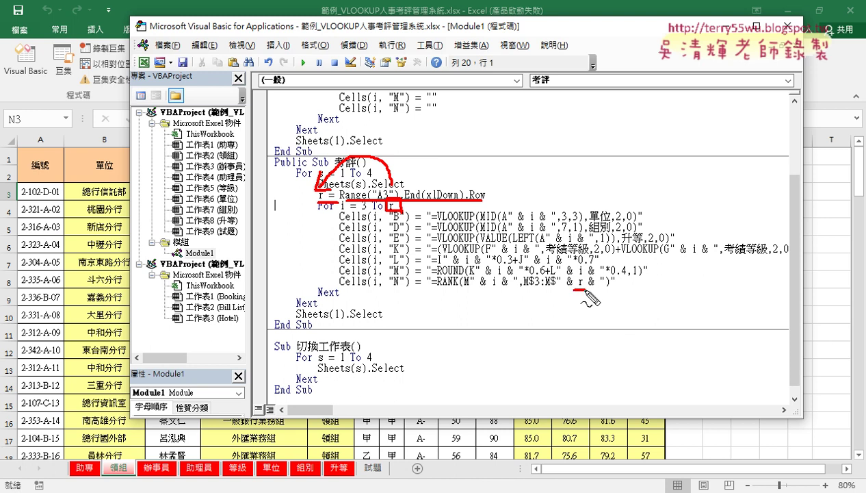